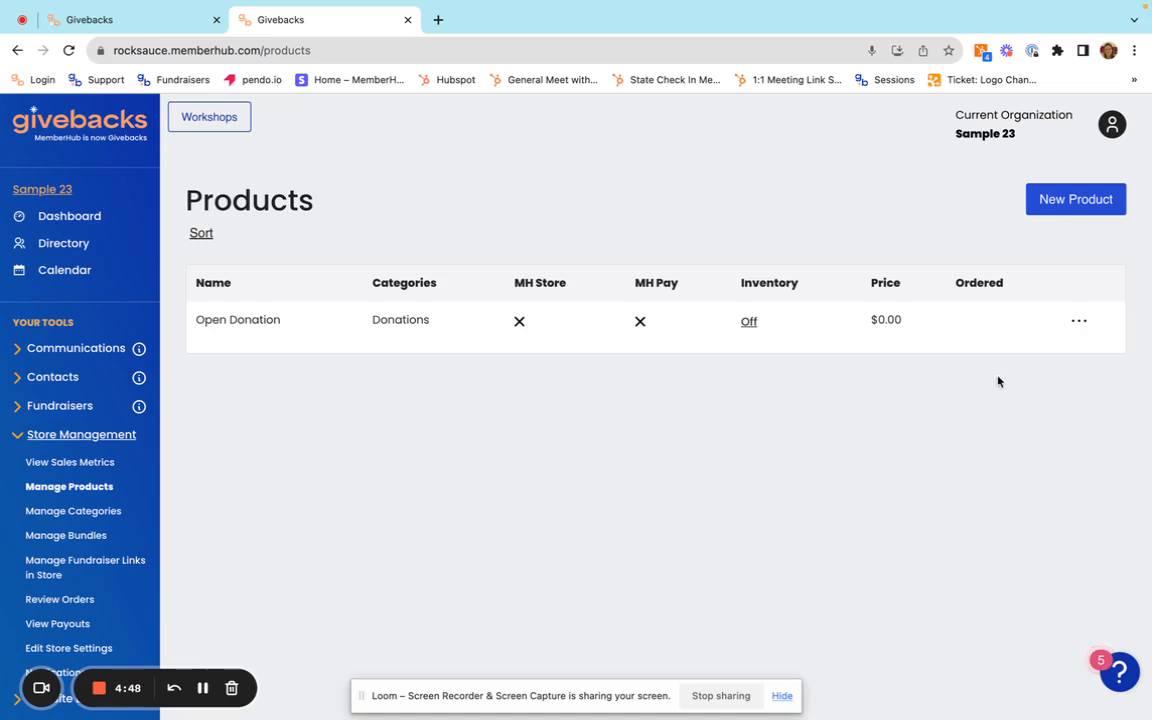
Start a new product named "Shirt" with the description "Spirit Shirt"
left_click(1079, 324)
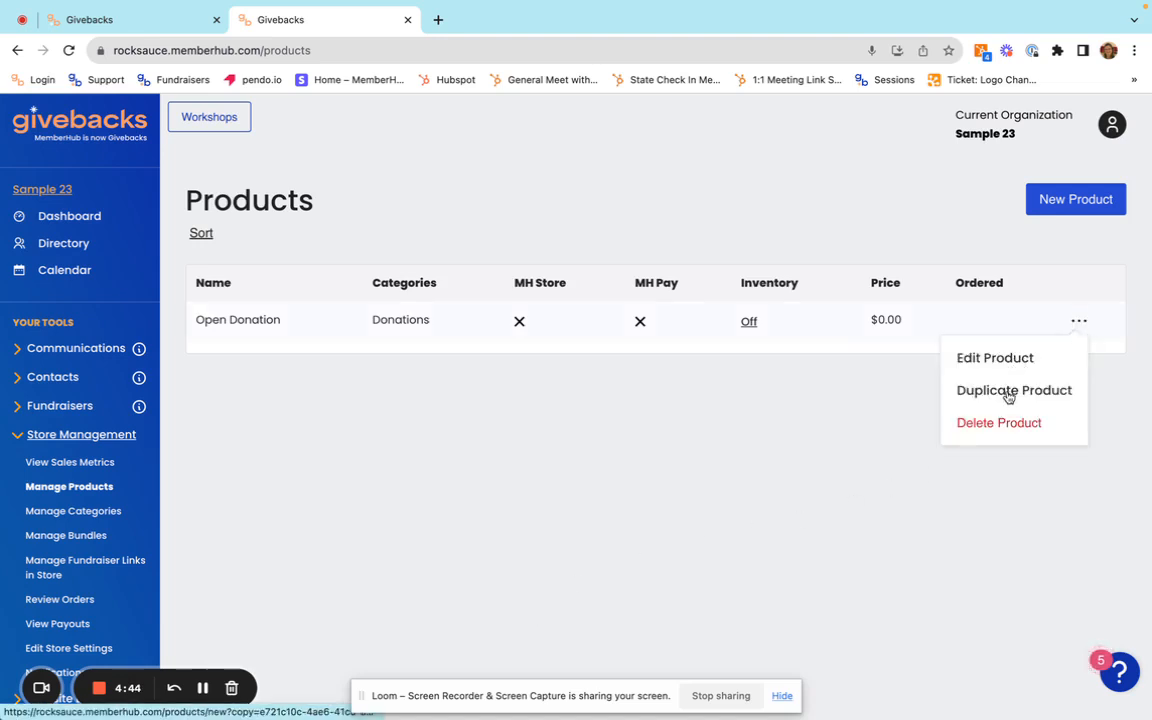
left_click(1062, 205)
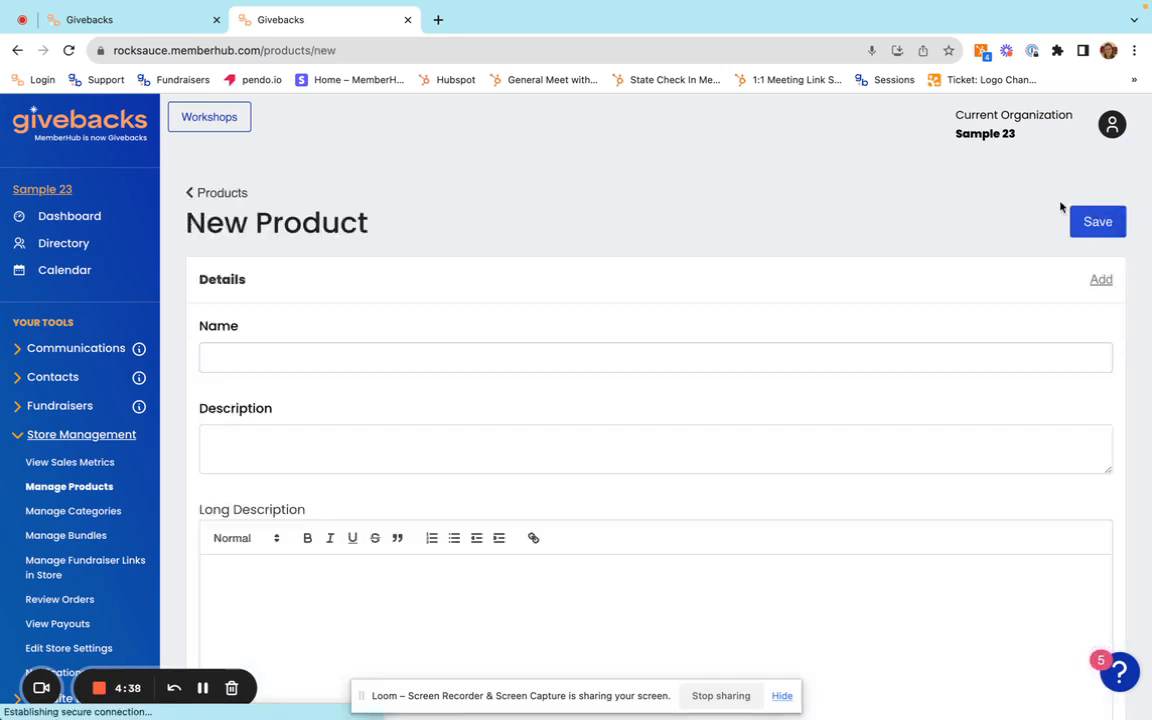
left_click(675, 351)
type("Shirt")
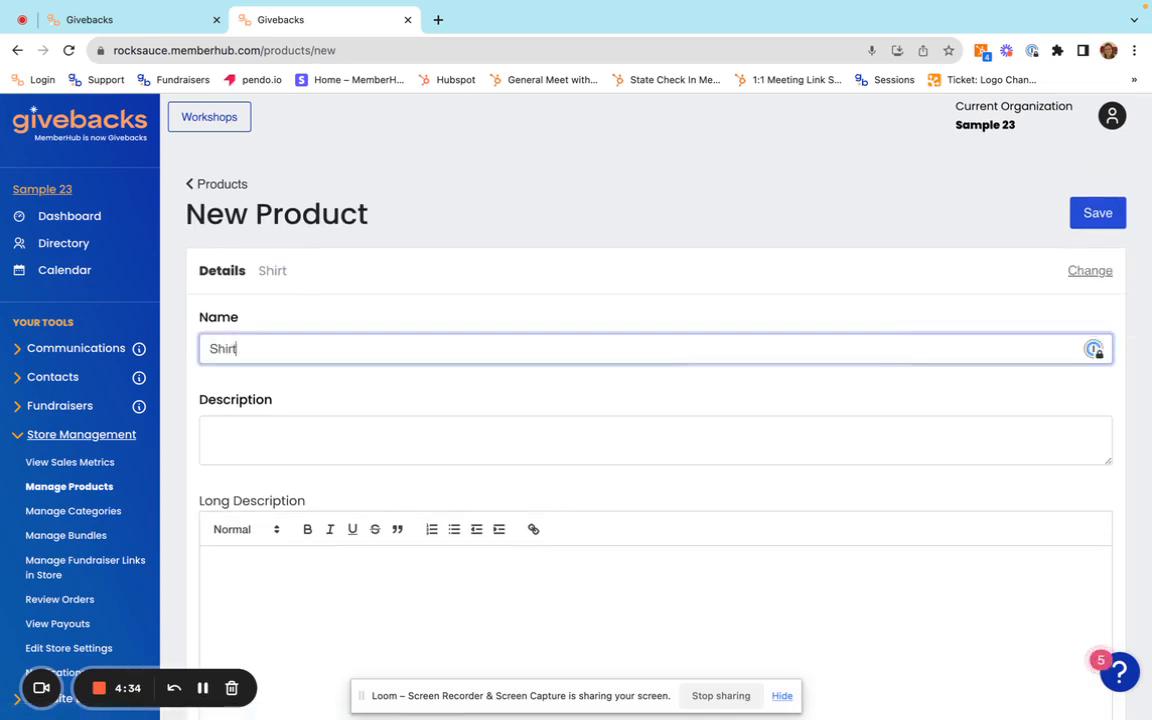
key("Tab")
type("Si")
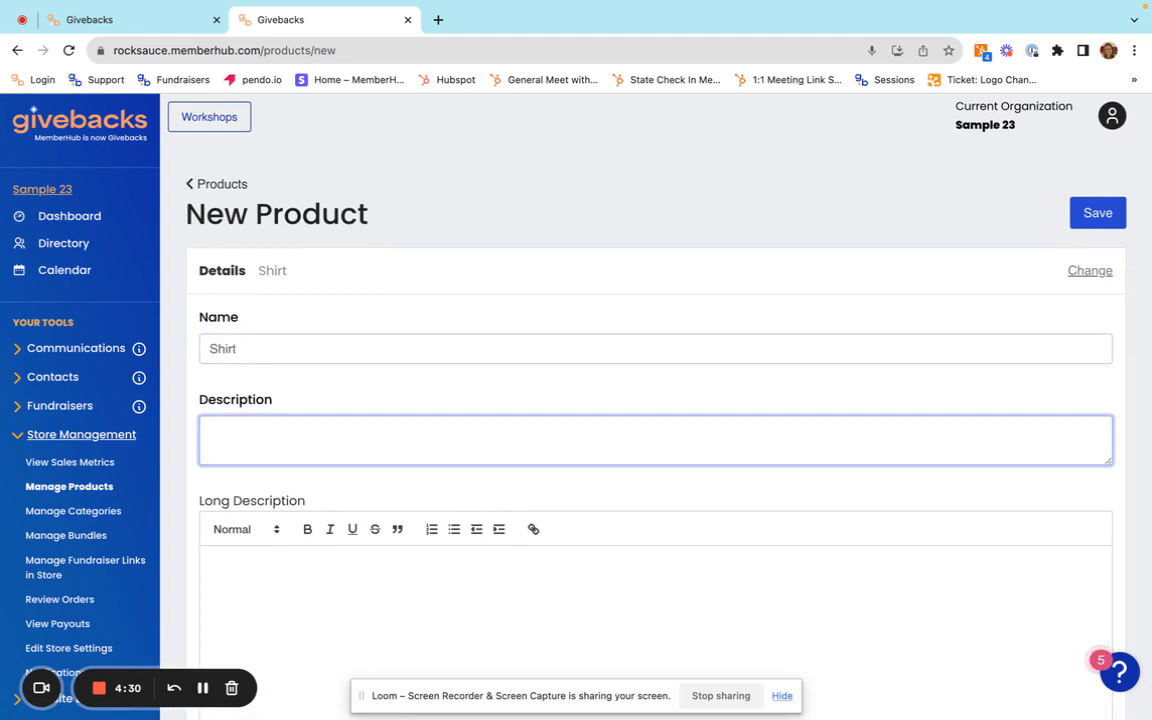
type("Spirit Shirt")
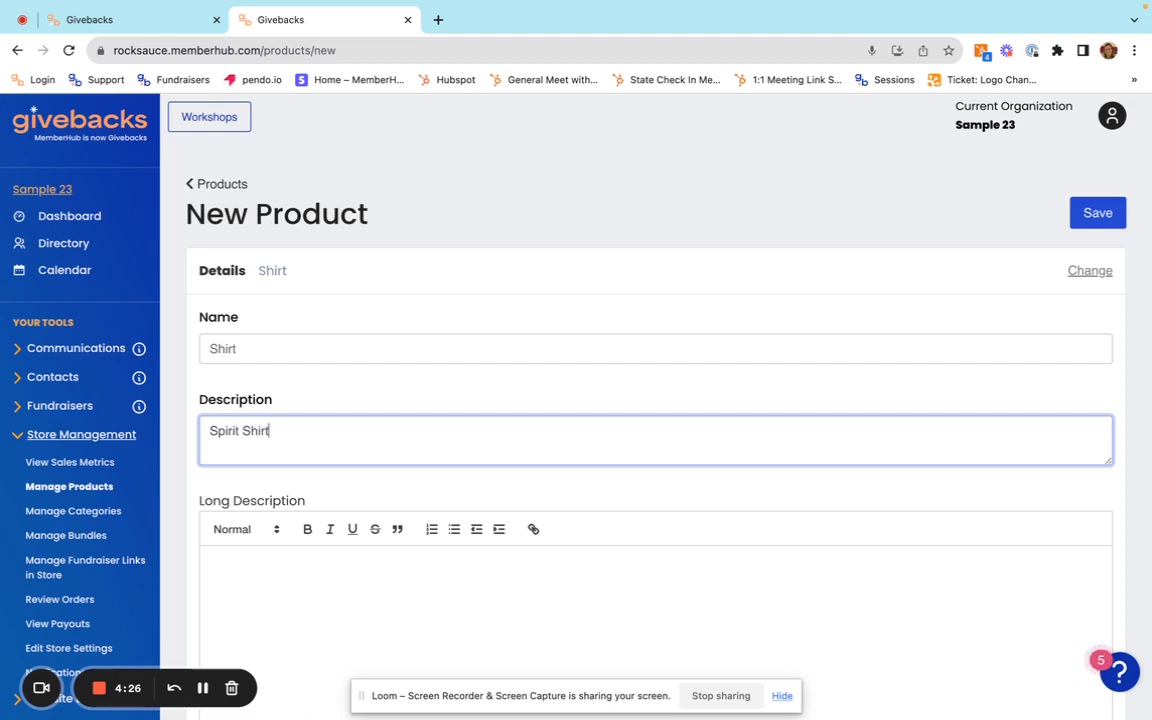
Write the long description "Spirit shirt in these sizes" followed by a bulleted list with the item "XS"
key("Tab")
scroll(687, 551, "down", 4)
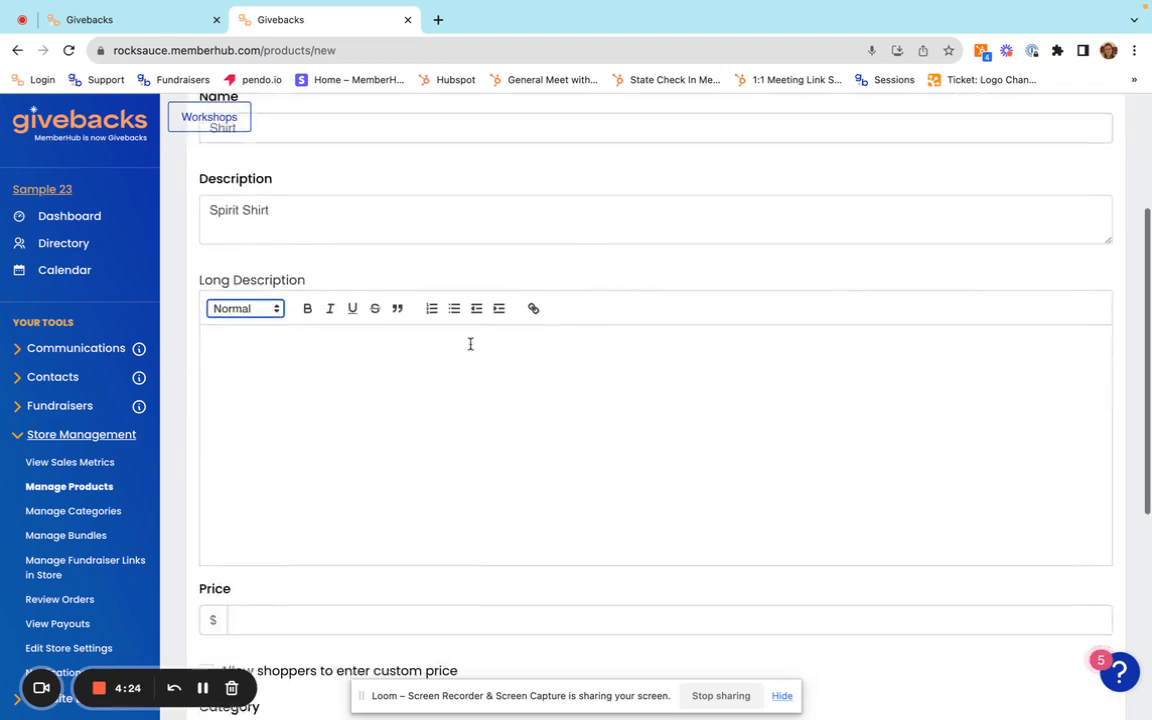
left_click(470, 343)
type("spi")
key("BackSpace")
key("BackSpace")
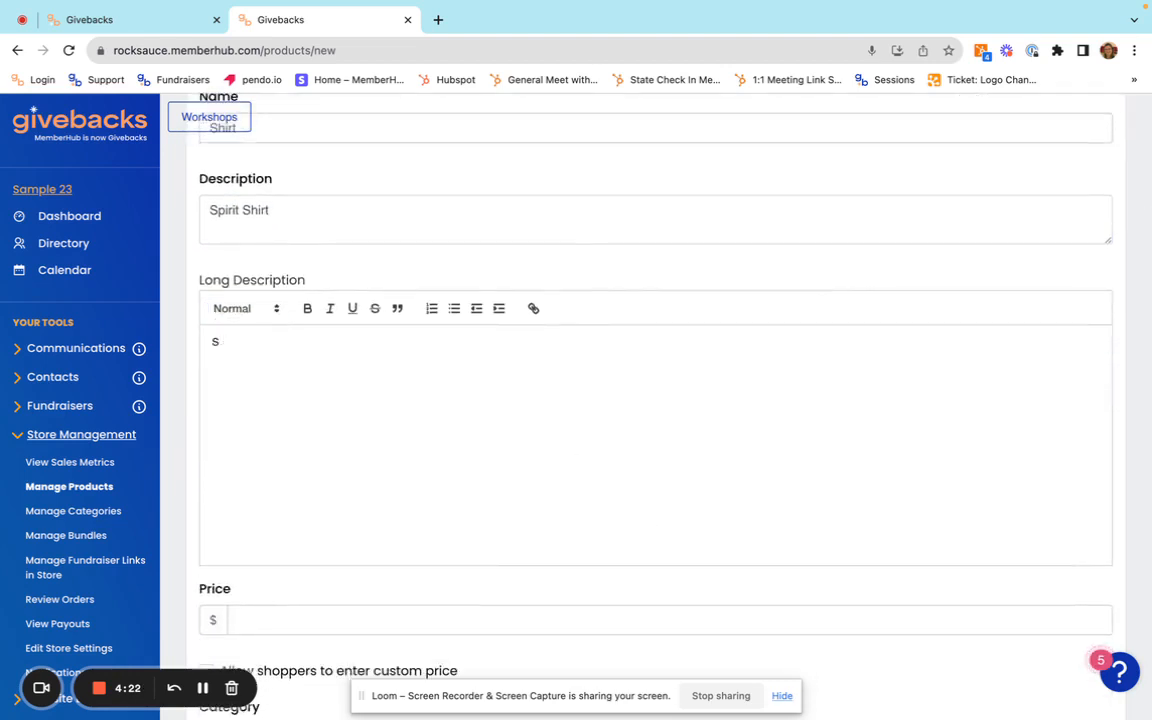
type("pirit shirt in these sizes")
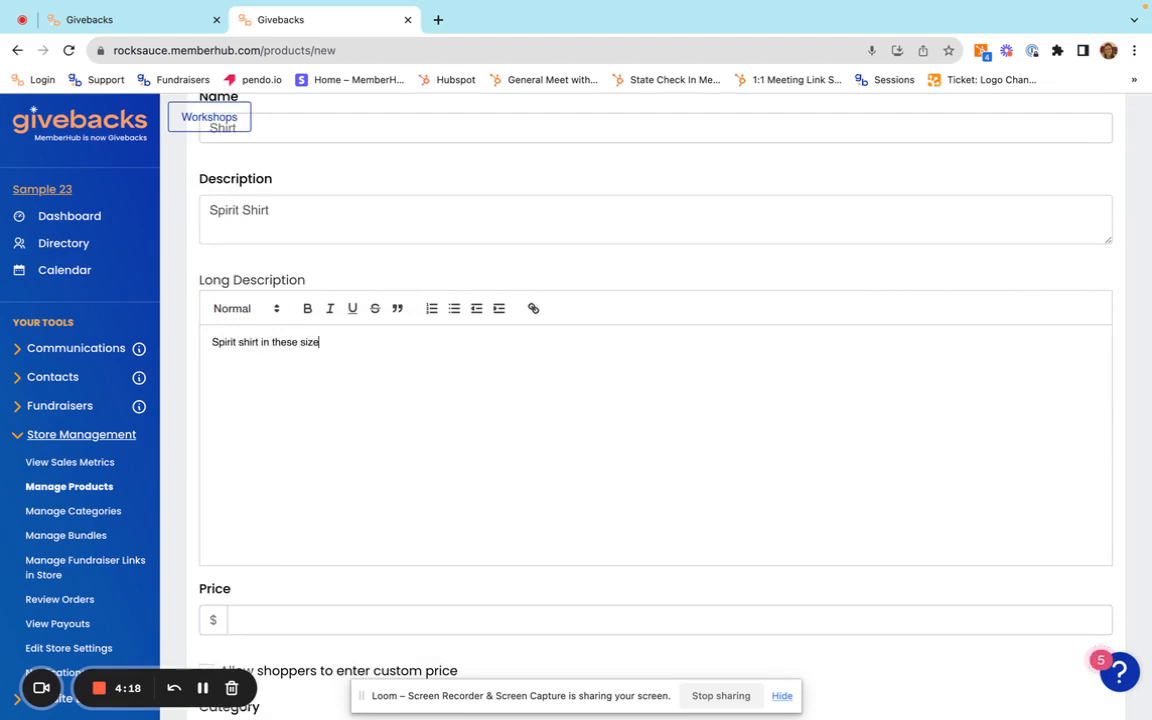
left_click(454, 310)
scroll(440, 558, "down", 1)
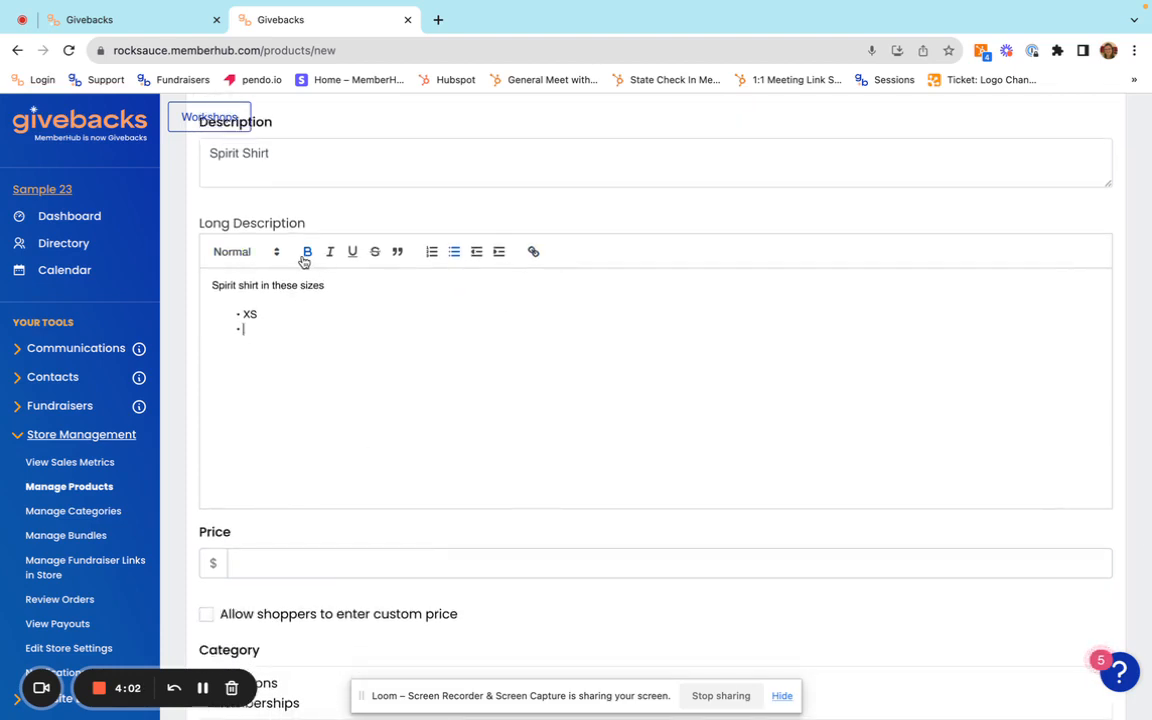
Enter a product price of 10 and clear it again
left_click(302, 571)
scroll(494, 514, "down", 4)
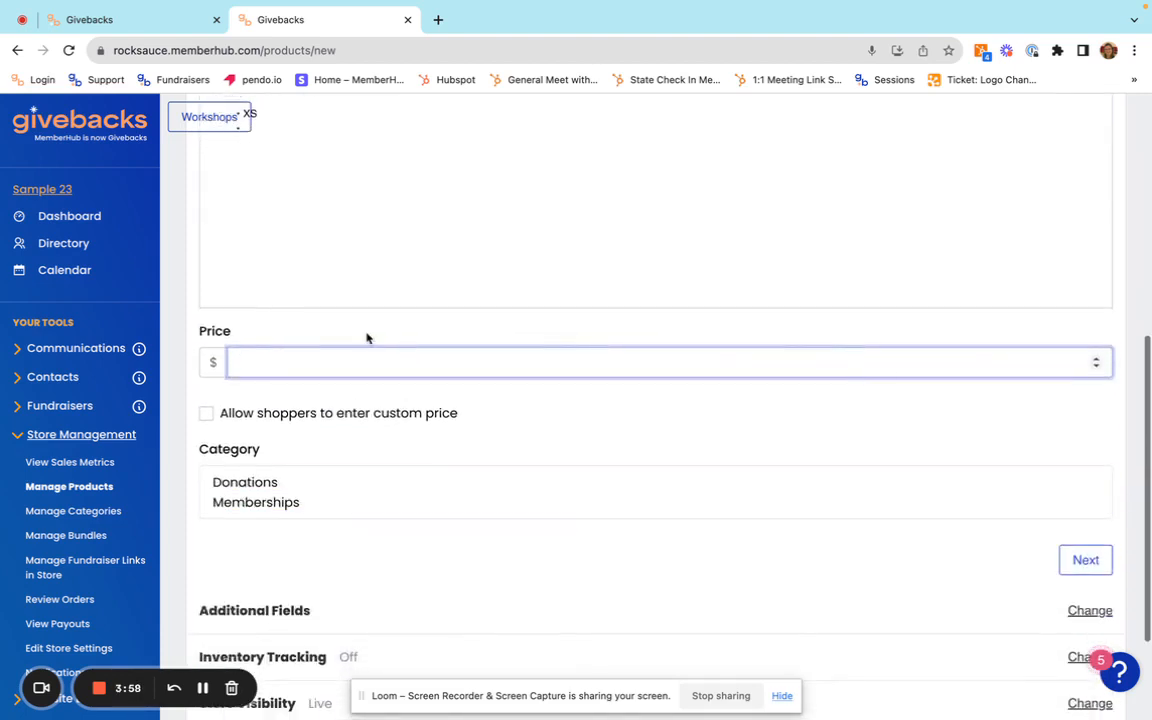
type("10")
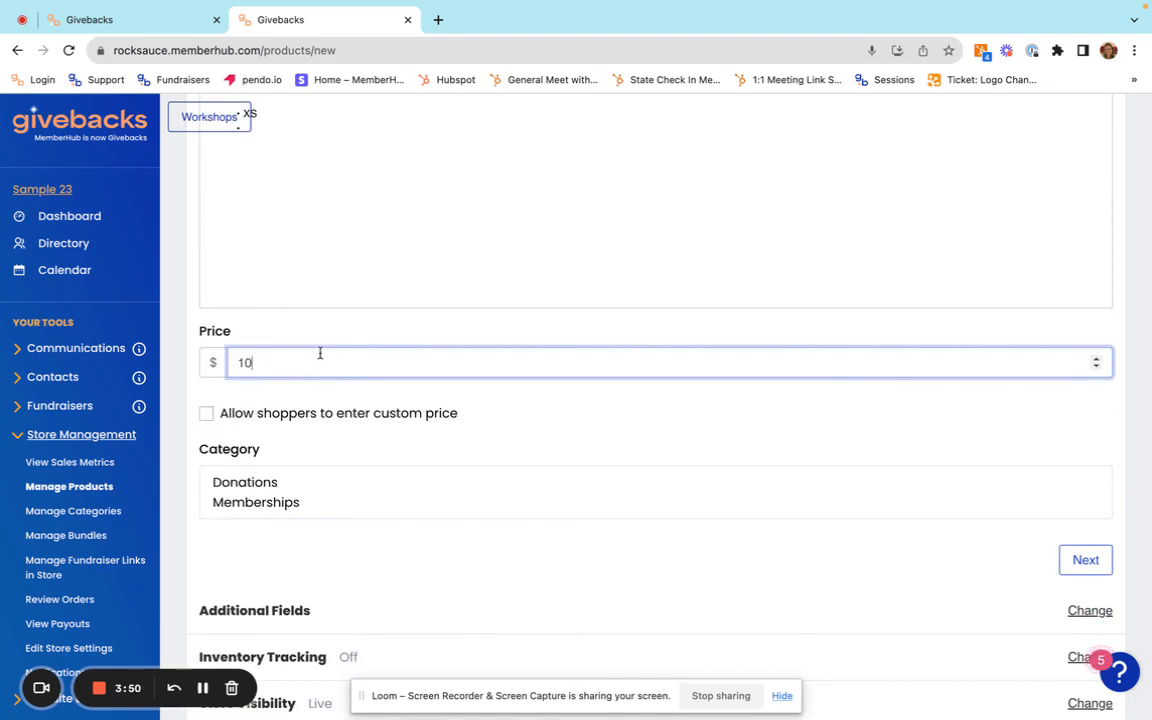
key("BackSpace")
Try allowing shoppers to enter a custom price with a minimum of 10, and switch the option off again
left_click(206, 413)
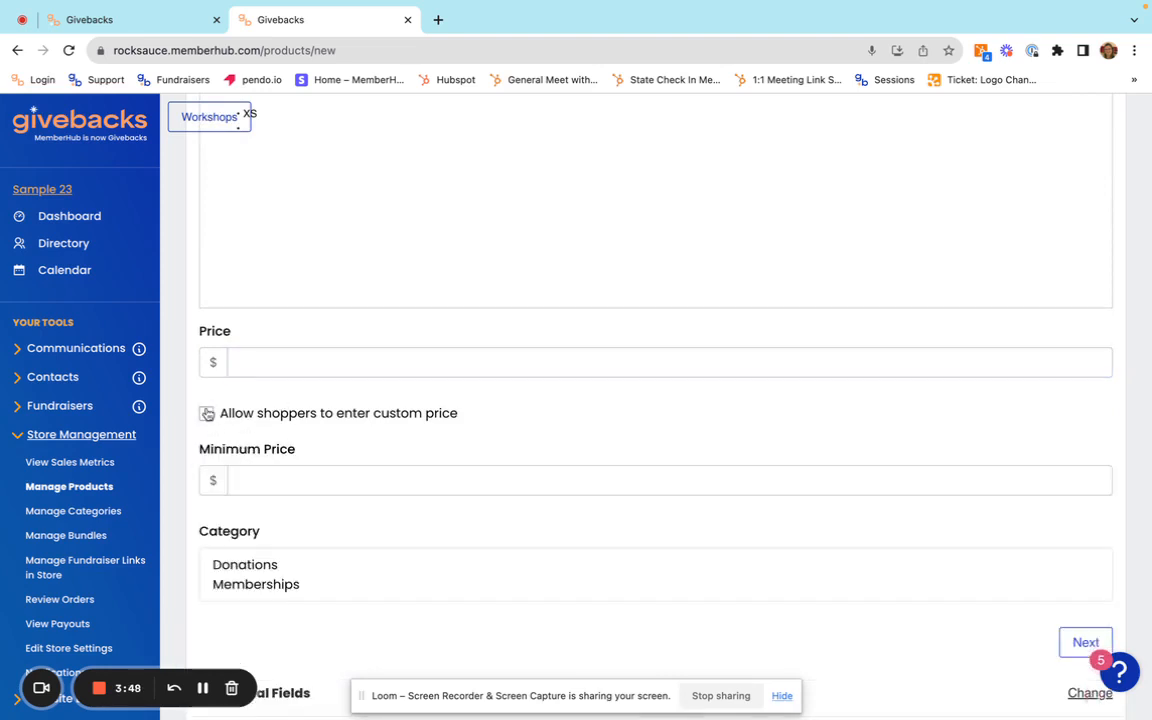
left_click(296, 480)
type("10")
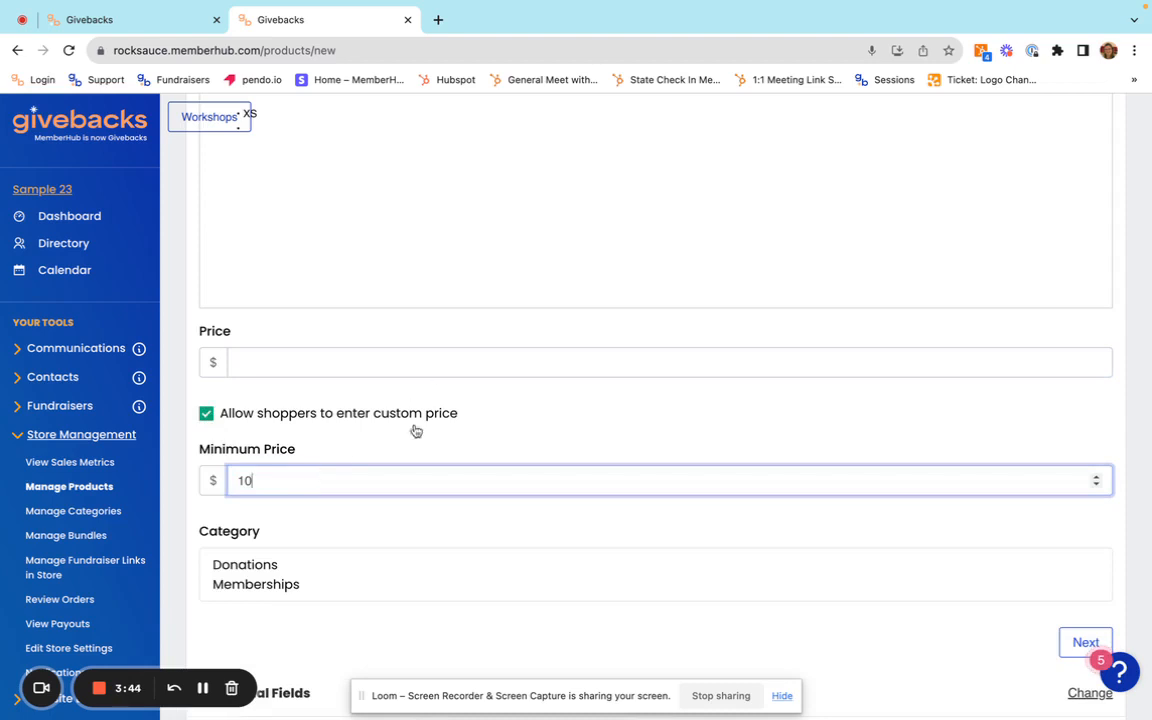
left_click(207, 418)
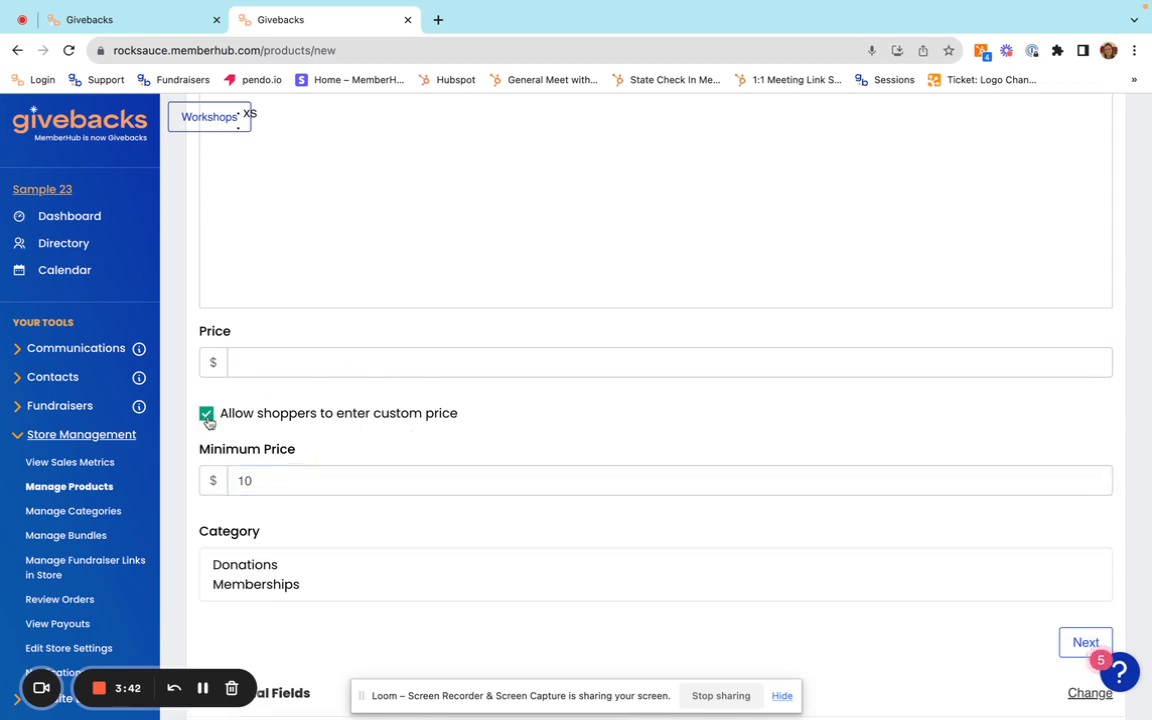
left_click(207, 414)
Set the product's price to $10 and its category to Memberships
left_click(273, 361)
type("10")
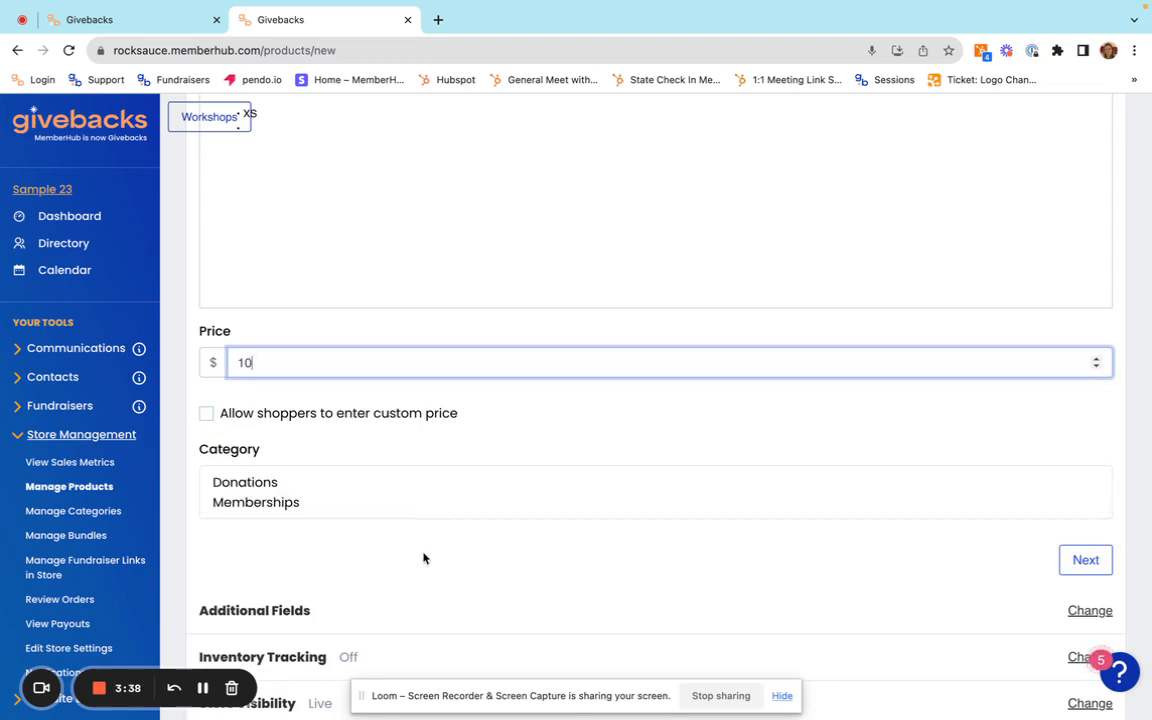
scroll(425, 559, "down", 1)
scroll(425, 559, "down", 3)
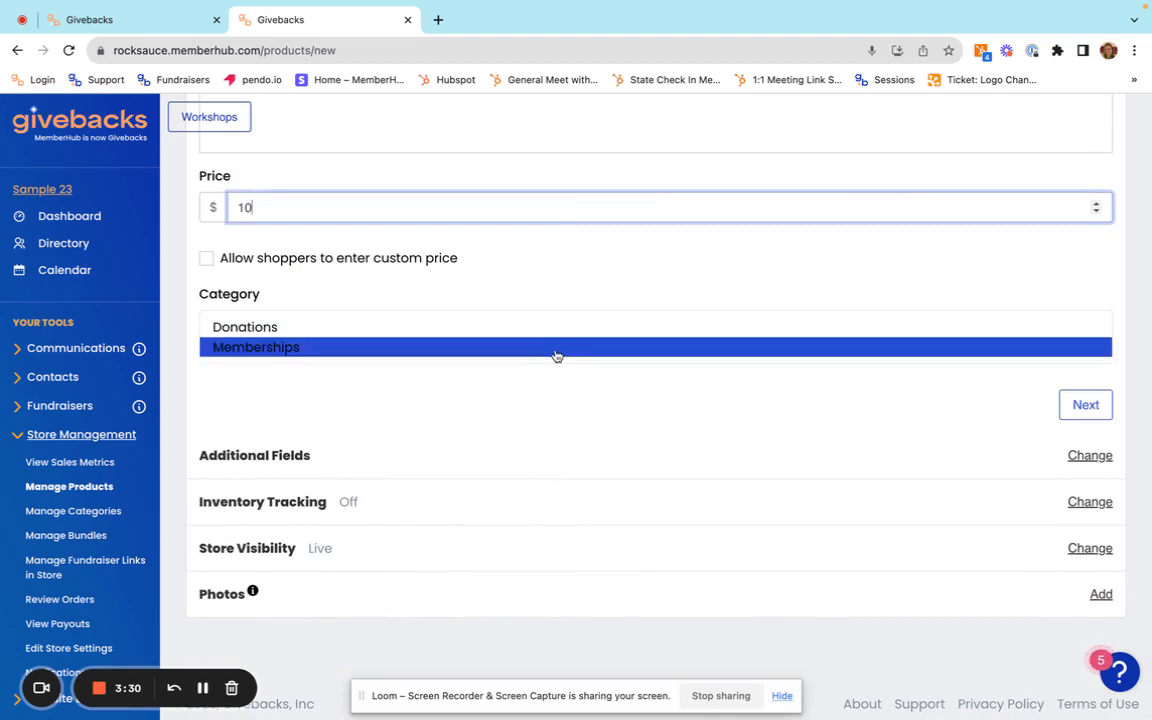
left_click(614, 350)
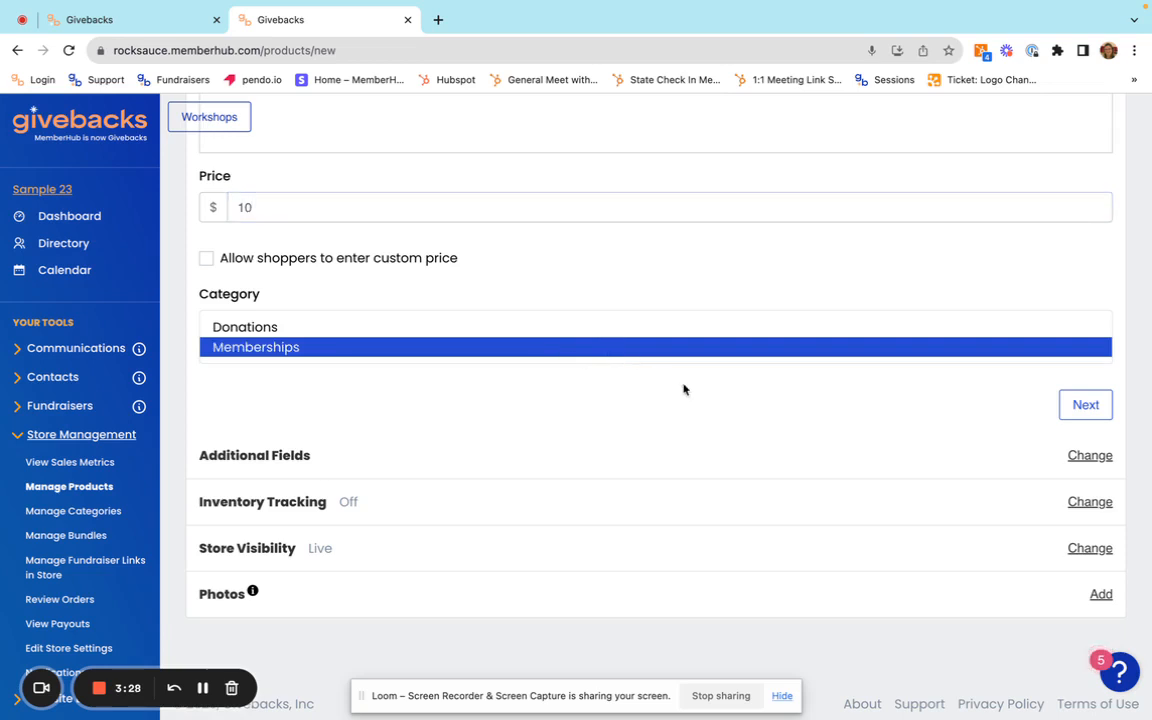
Start adding a colors field to the product's additional fields and review its preset color options
left_click(1090, 457)
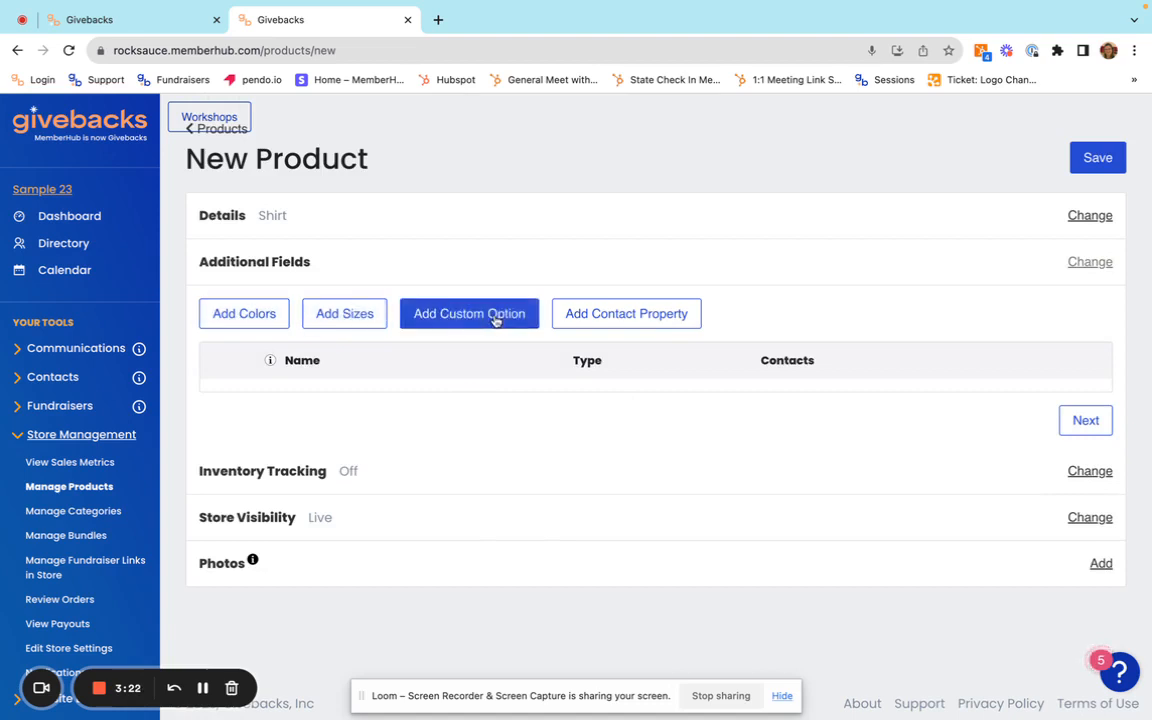
left_click(257, 321)
scroll(589, 432, "down", 4)
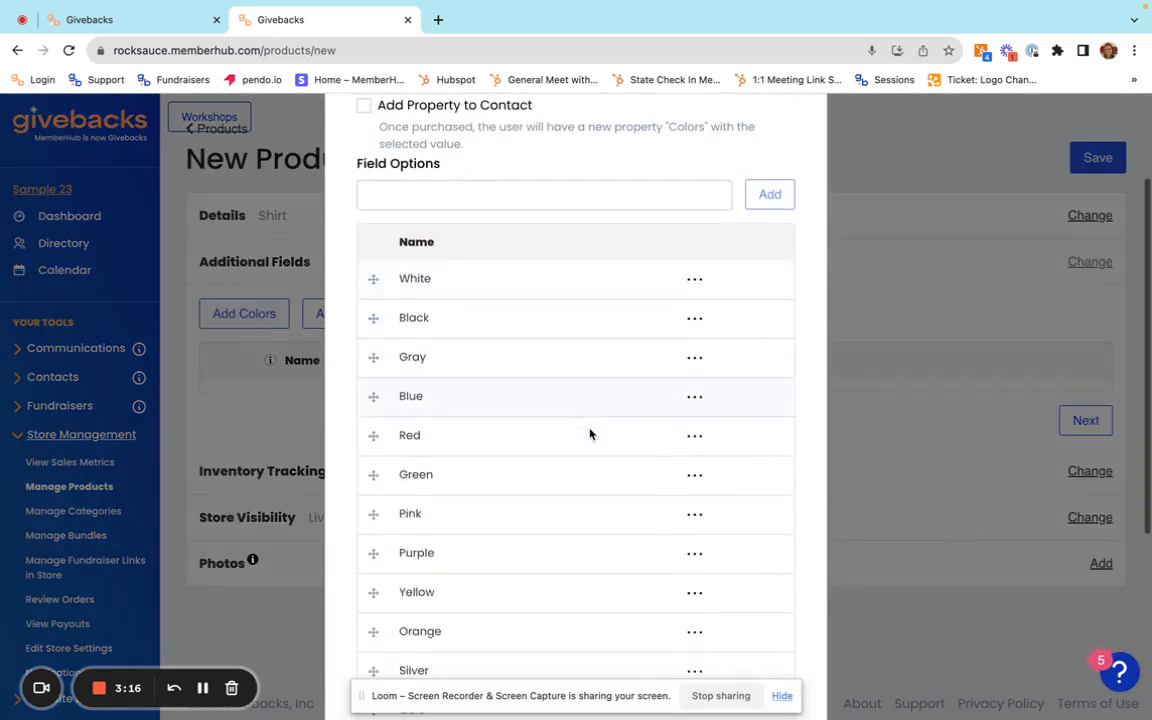
scroll(436, 507, "down", 4)
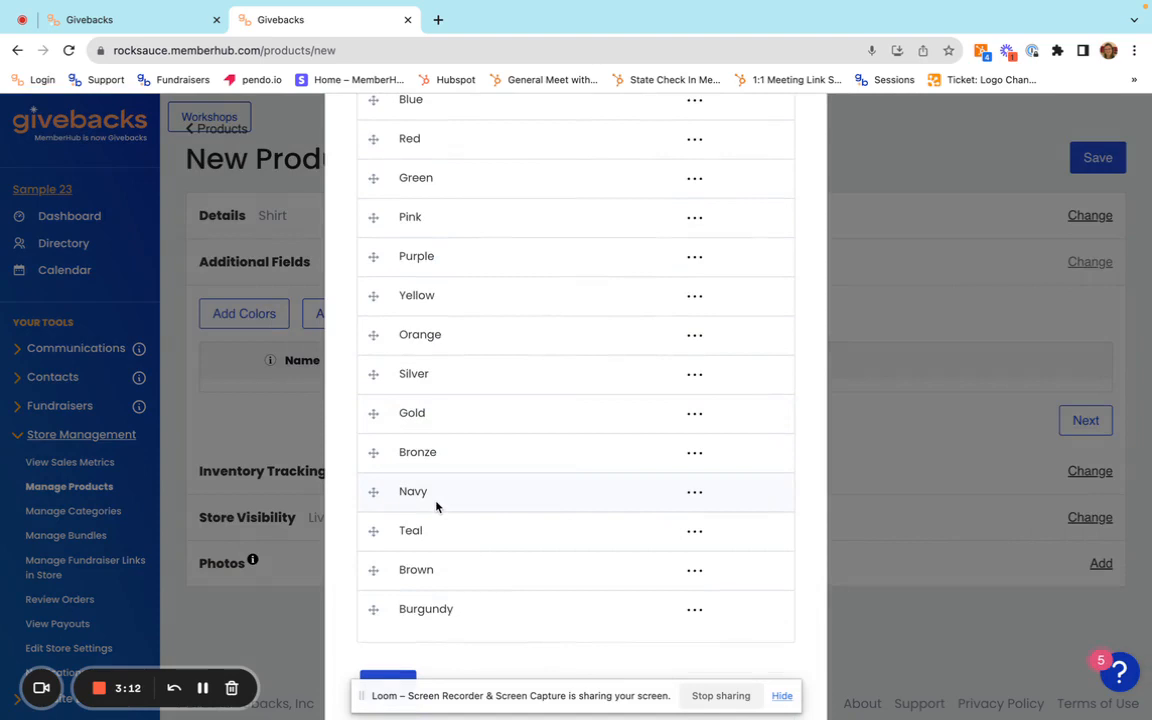
scroll(436, 507, "up", 8)
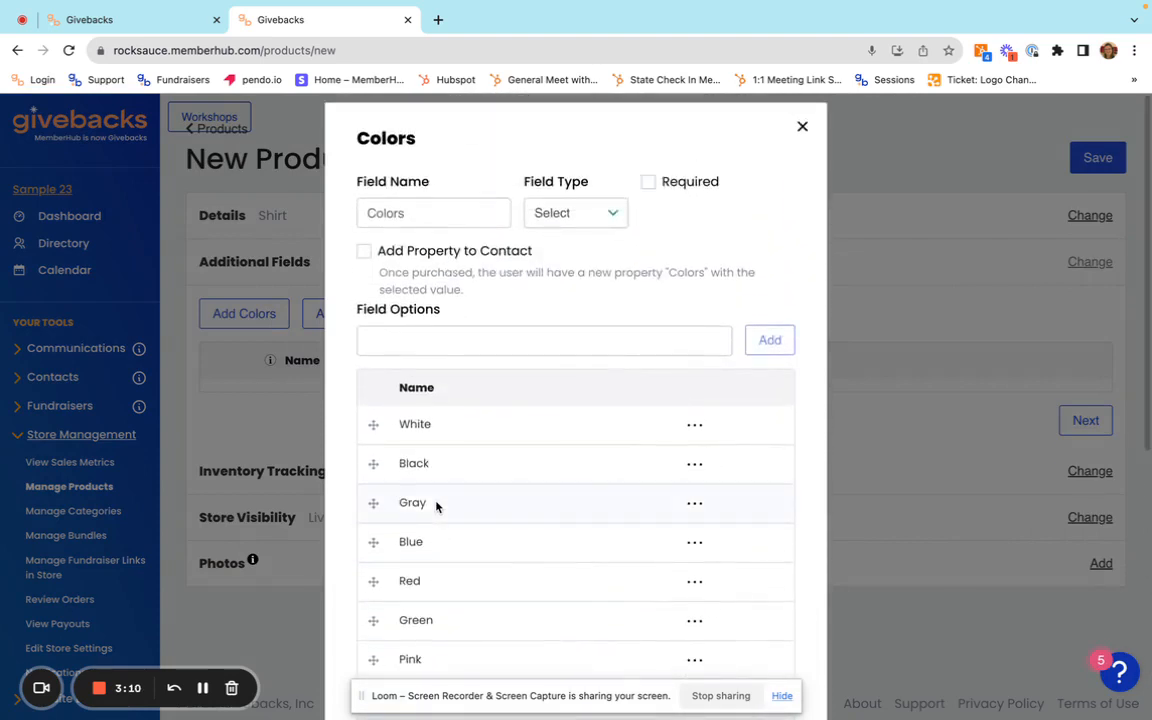
scroll(436, 507, "down", 3)
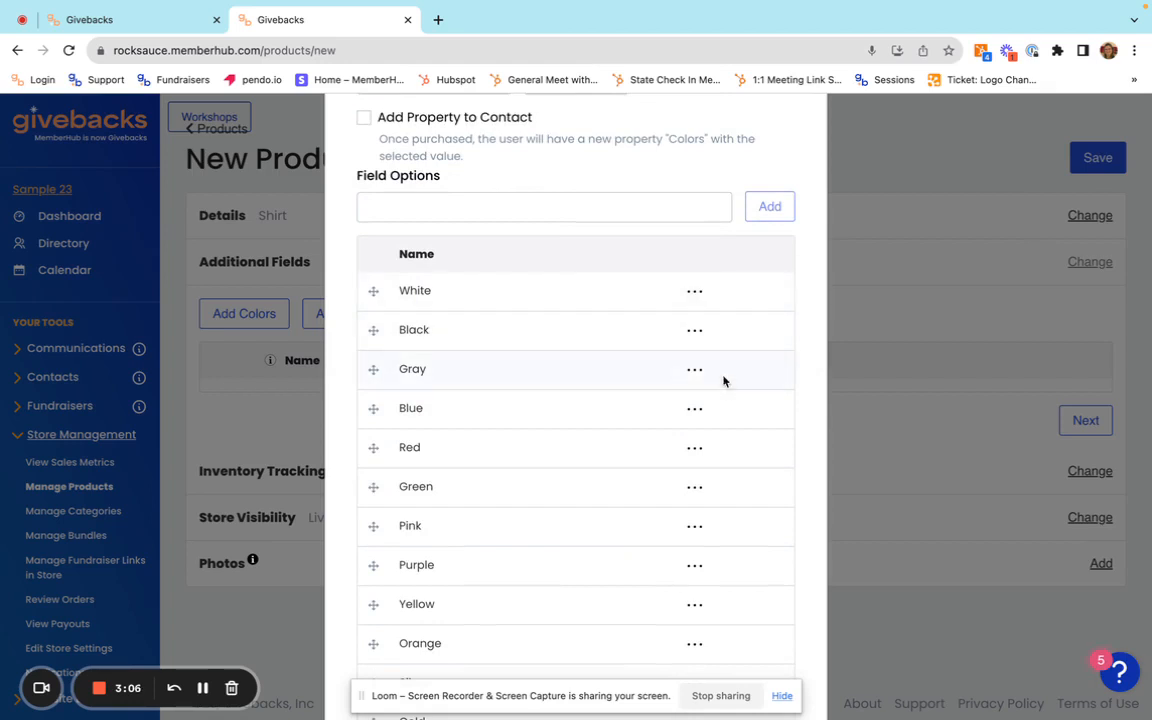
Remove Blue, Red, Green, Pink, Purple, Yellow, Orange, Silver, Gold and Bronze from the color options
left_click(694, 409)
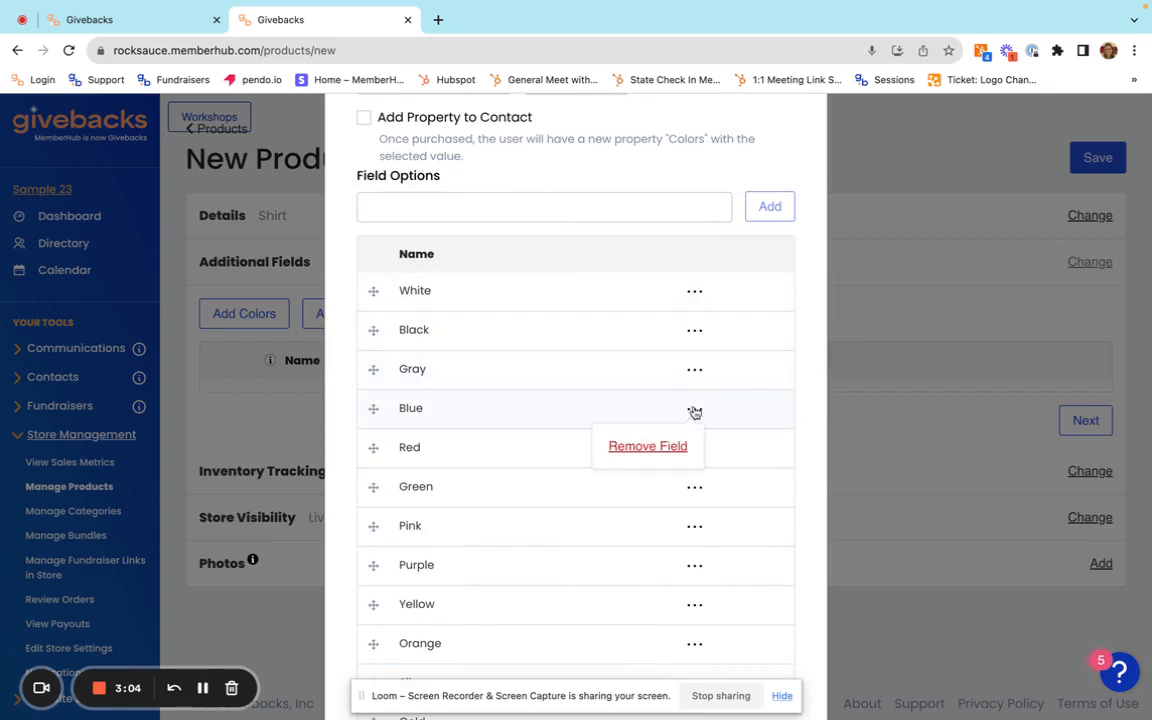
left_click(647, 447)
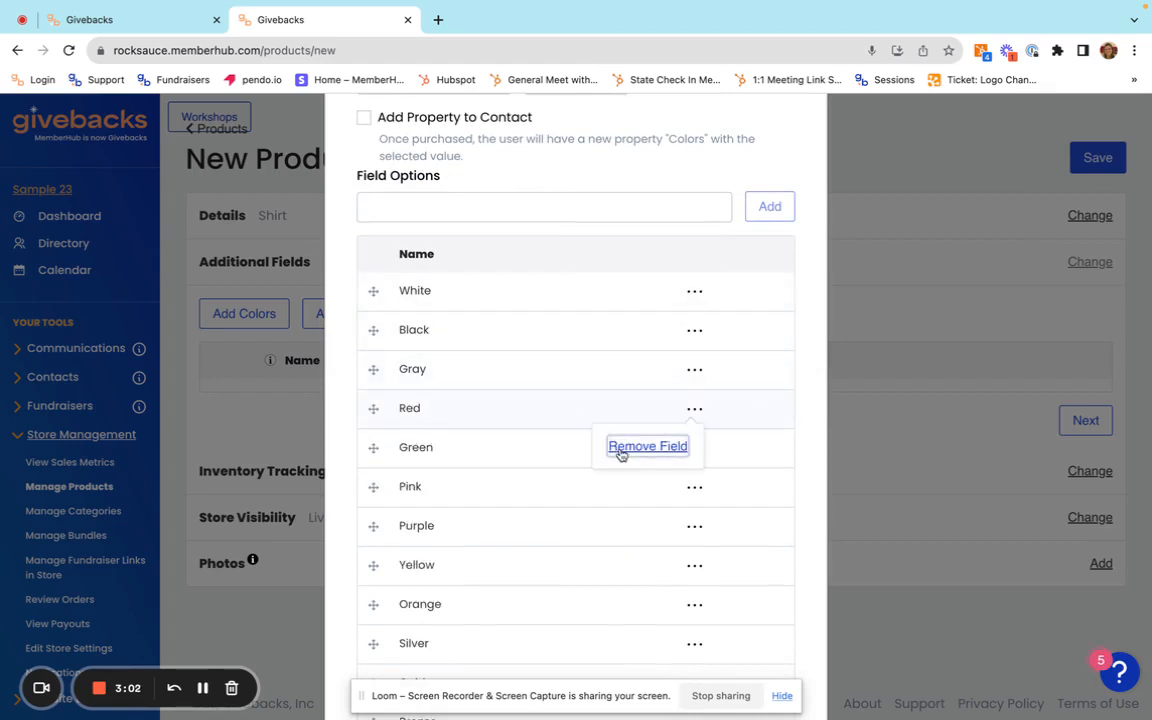
left_click(620, 452)
left_click(620, 452)
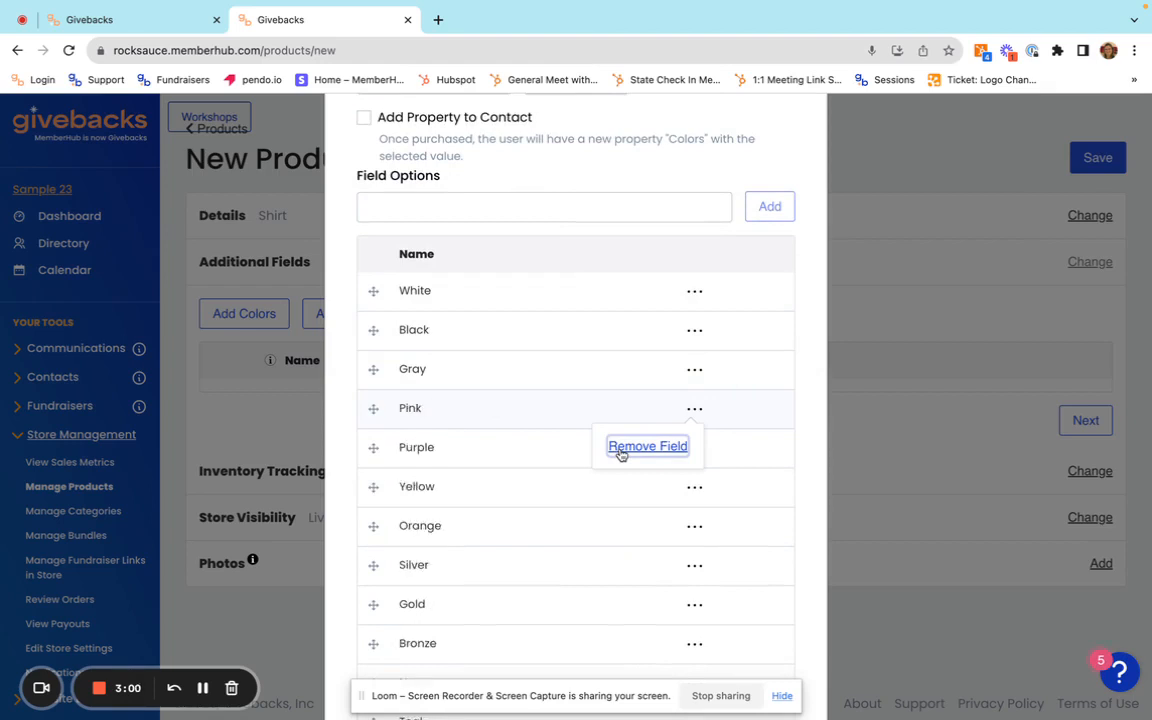
left_click(620, 452)
left_click(620, 452)
left_click(620, 452)
left_click(620, 452)
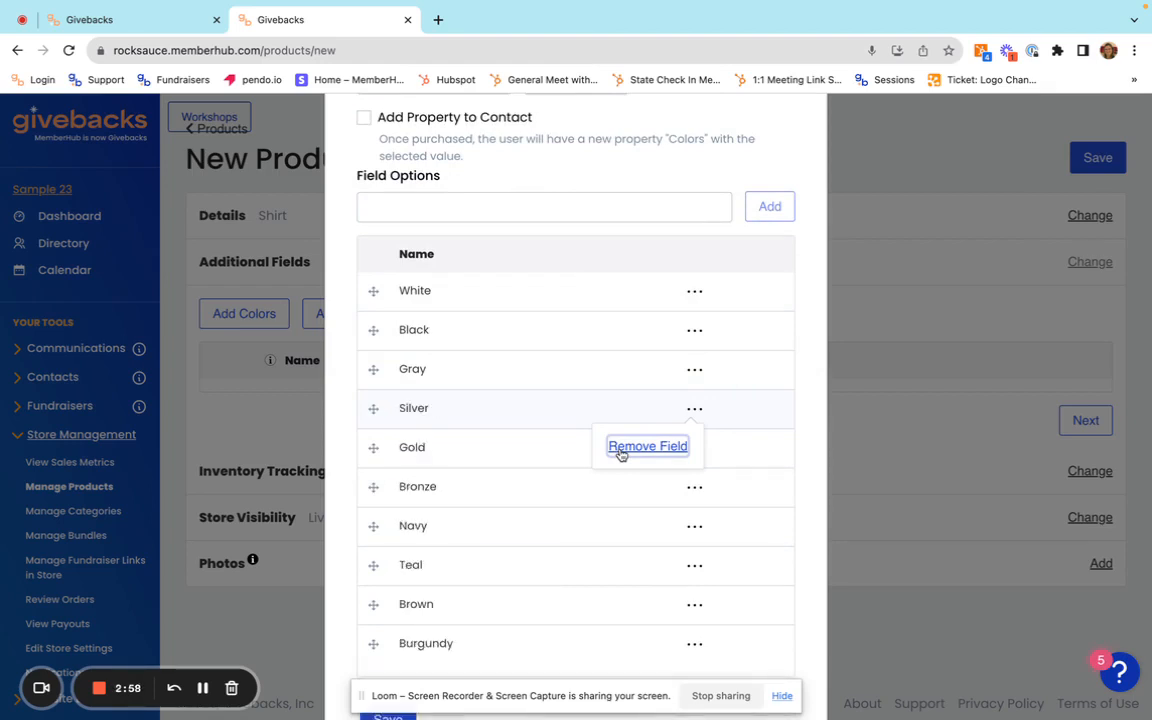
left_click(620, 452)
left_click(620, 452)
left_click(631, 456)
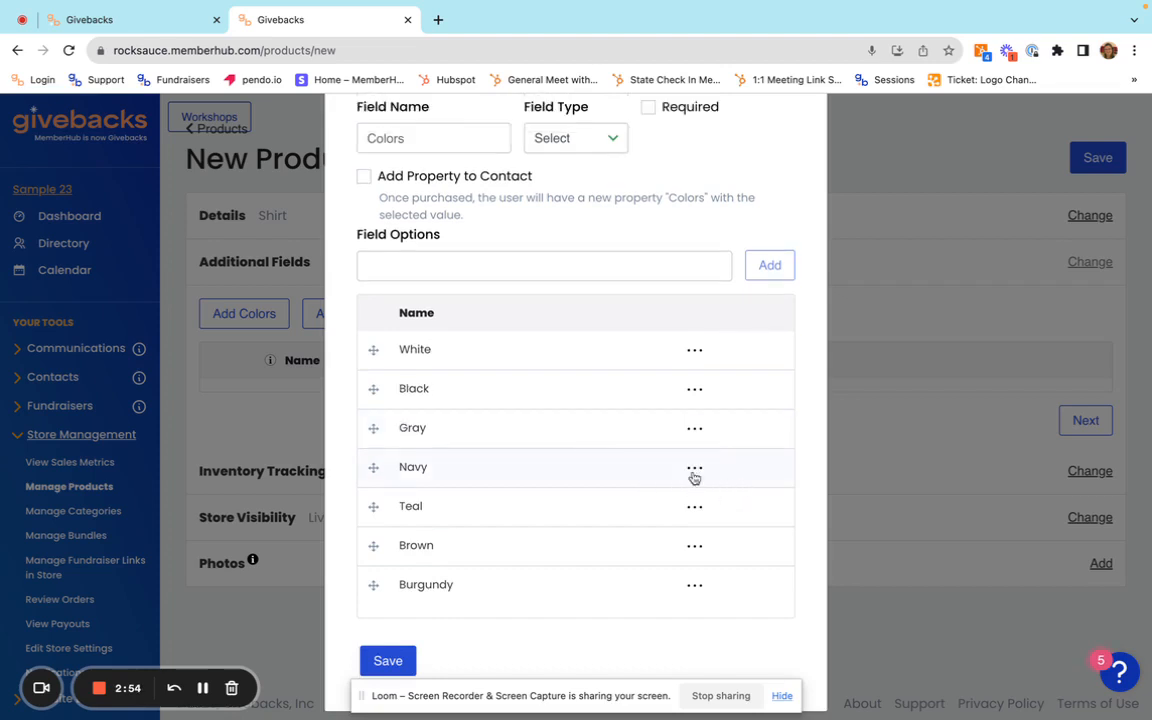
Remove the Navy, Burgundy, Brown and Teal options and save the Colors field as required
left_click(698, 472)
left_click(651, 505)
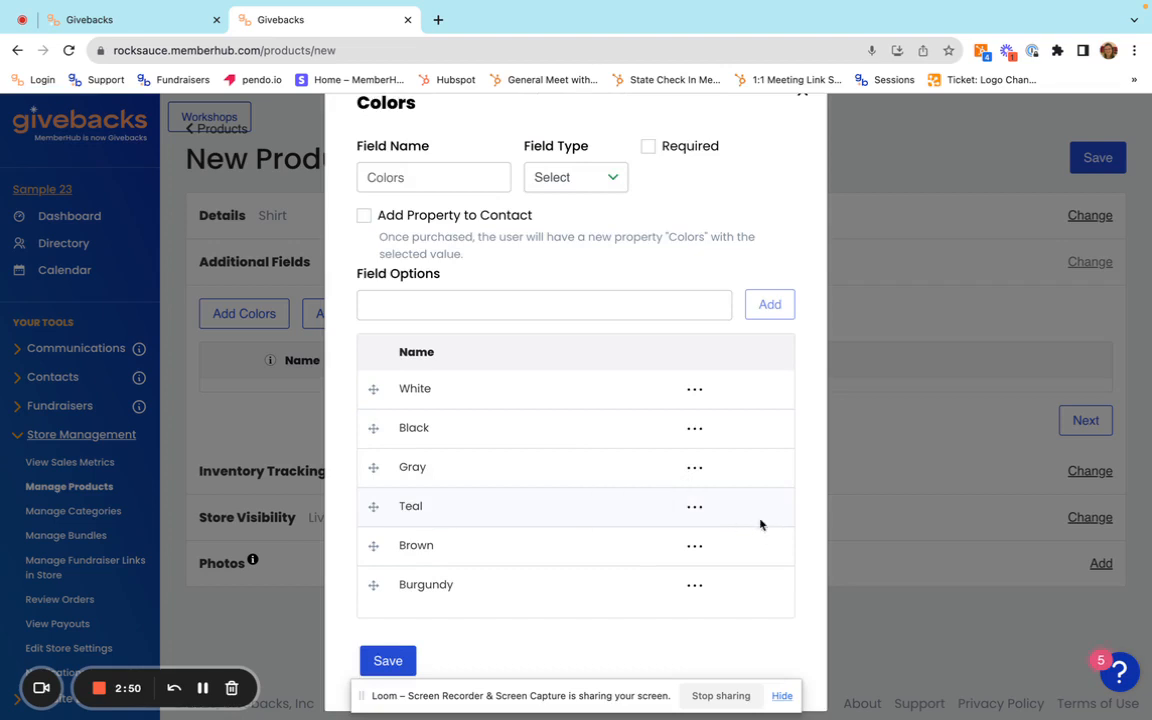
left_click(691, 587)
left_click(625, 632)
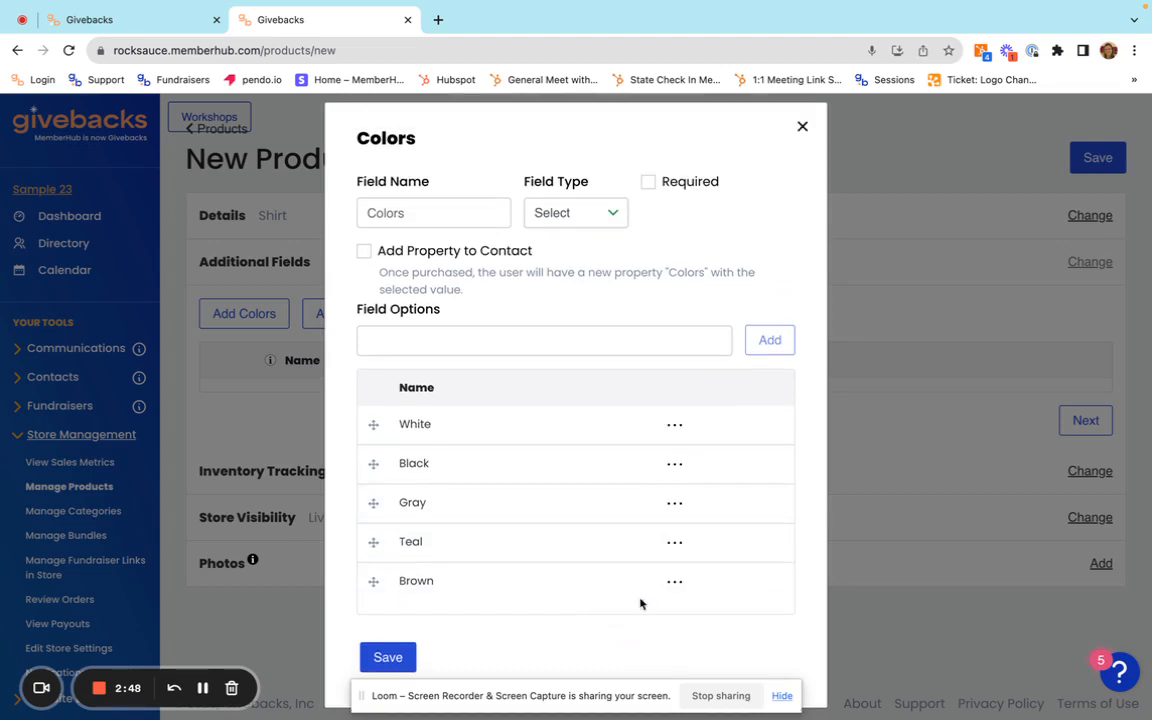
left_click(675, 582)
left_click(636, 621)
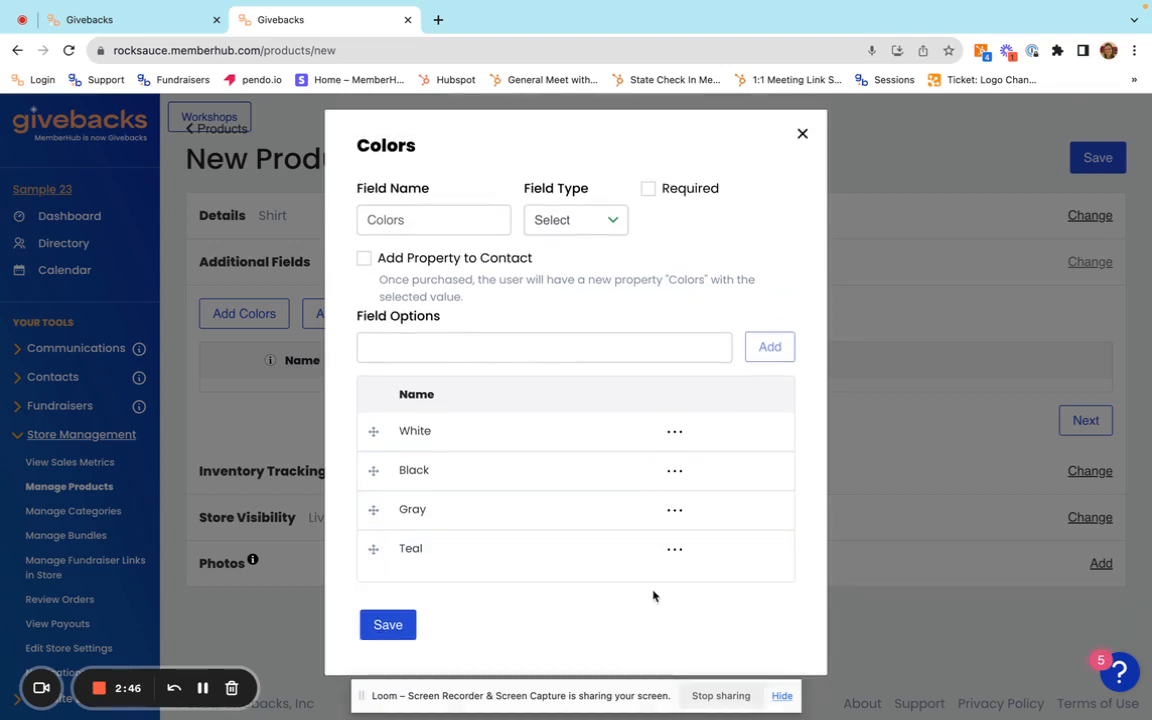
left_click(675, 549)
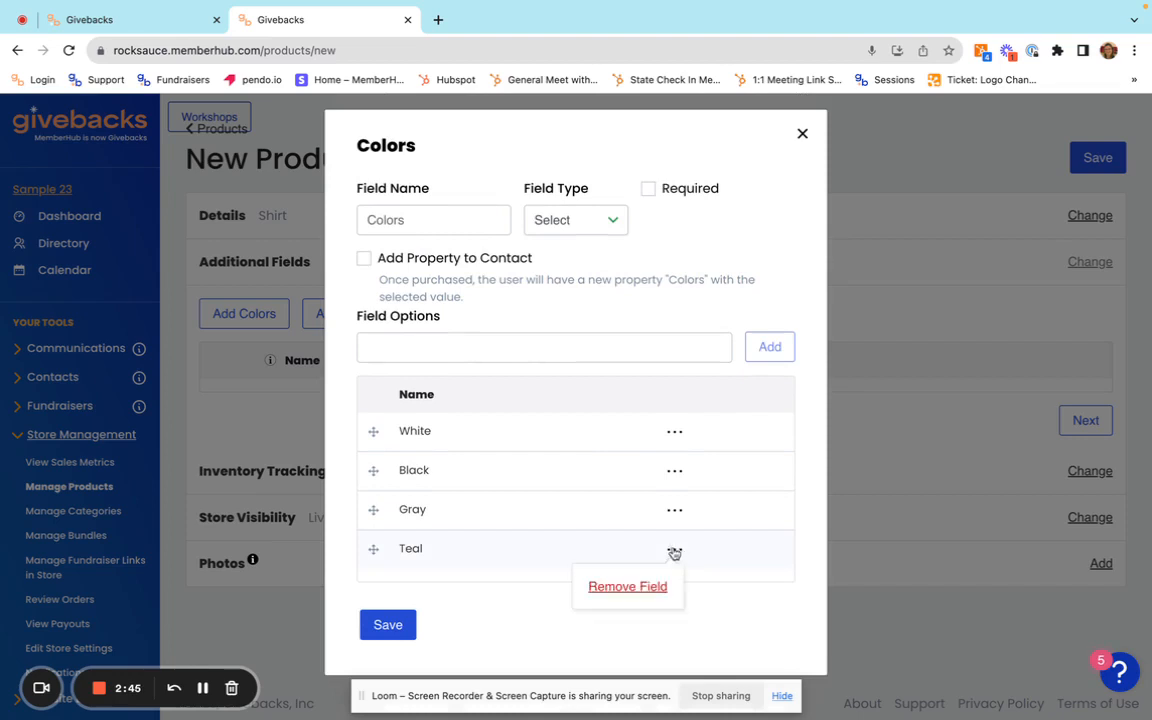
left_click(617, 595)
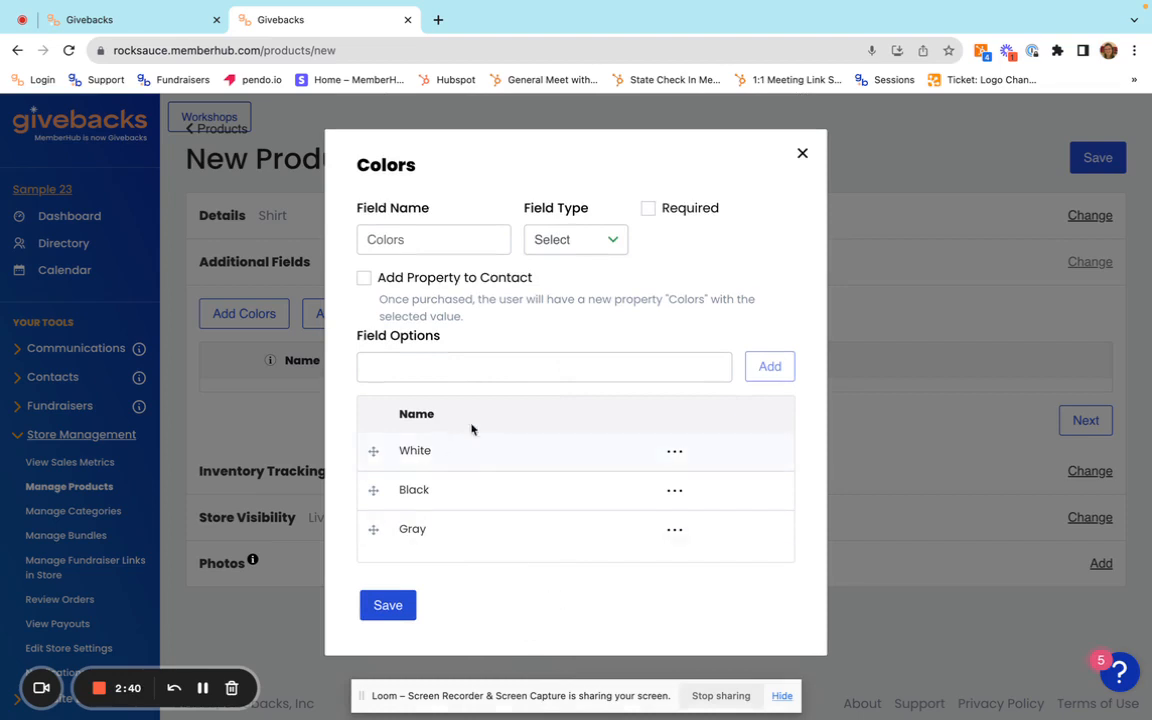
left_click(648, 208)
left_click(388, 606)
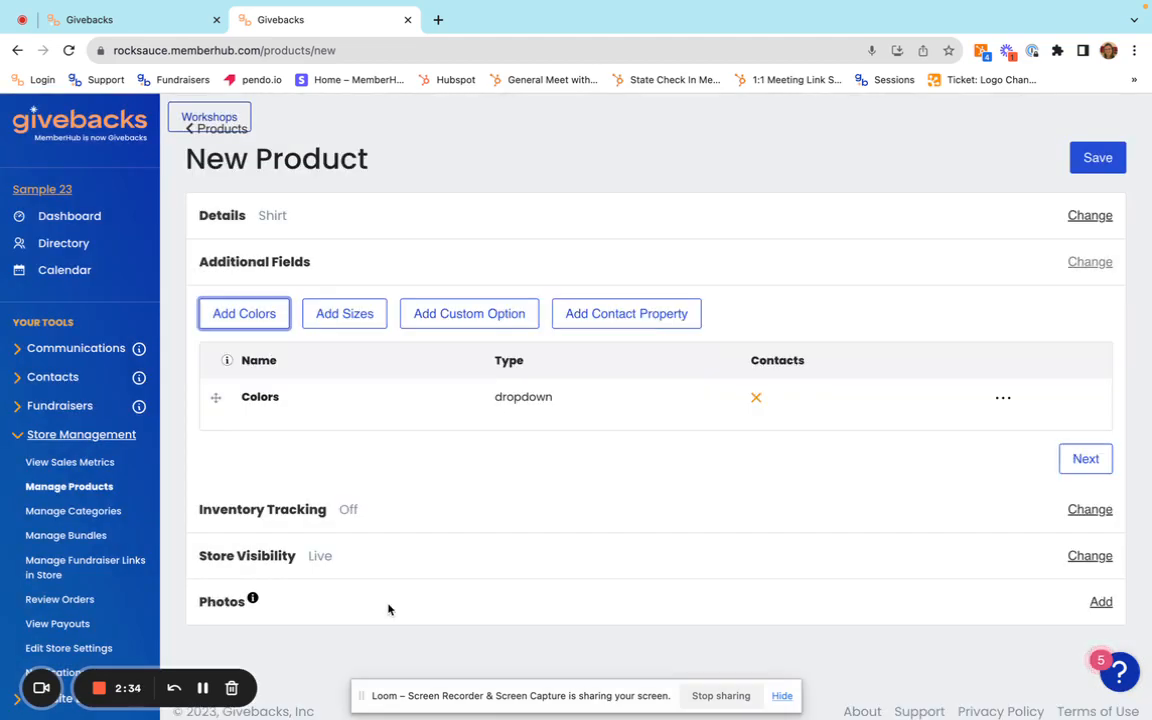
Start a sizes field for the product, add a "Youth XSmall" option and move it above Youth Small
left_click(344, 320)
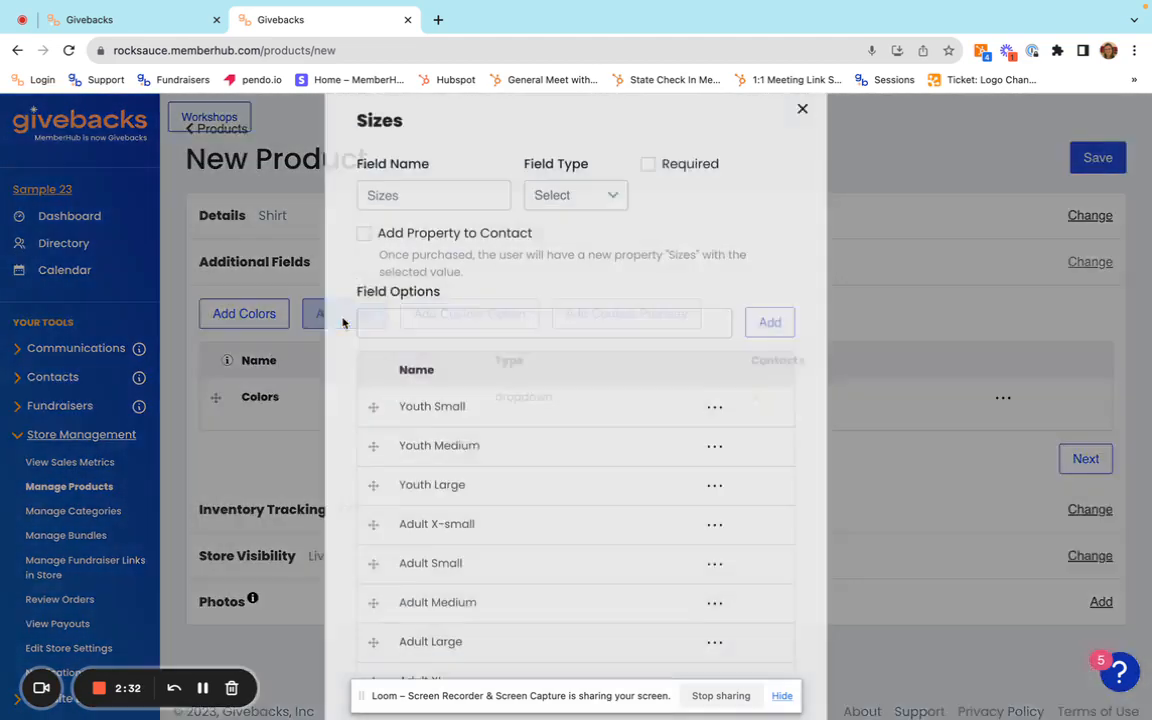
scroll(566, 455, "down", 3)
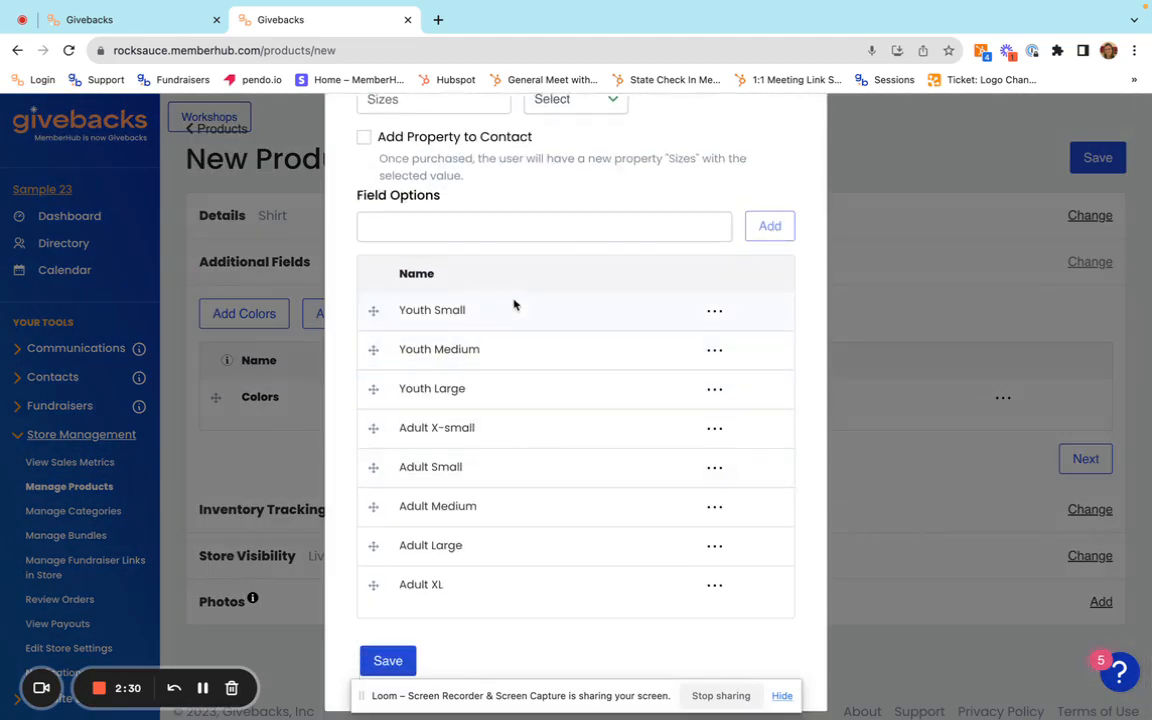
left_click(432, 228)
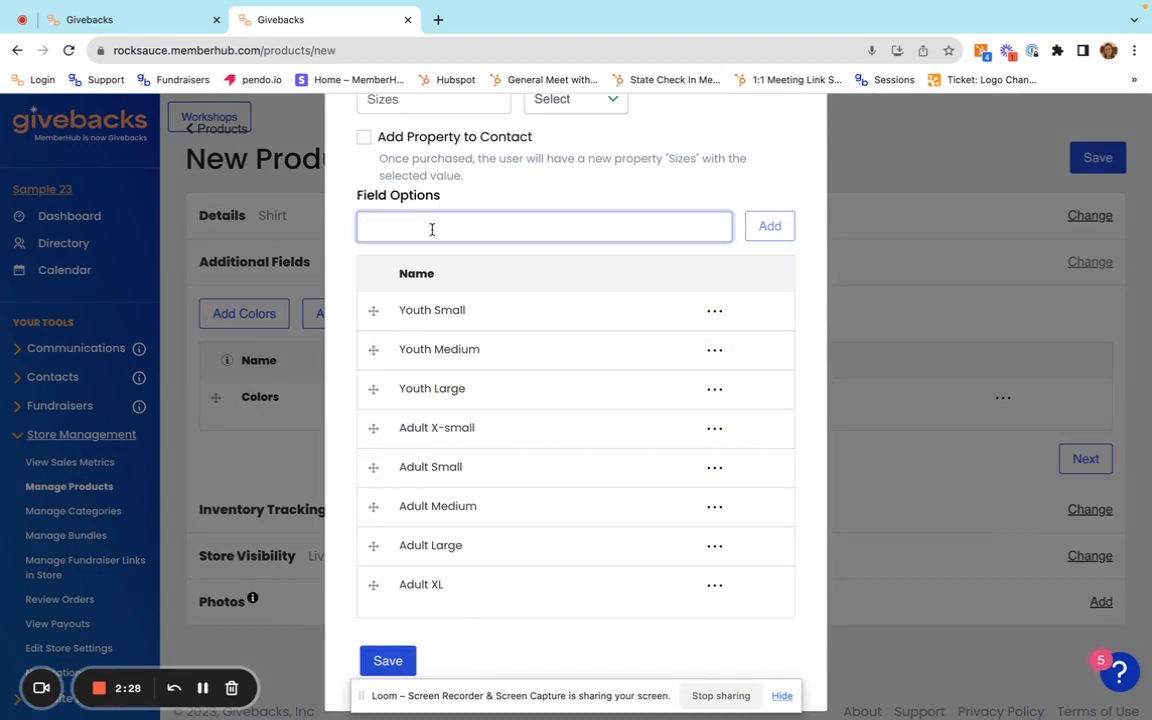
type("Youth X")
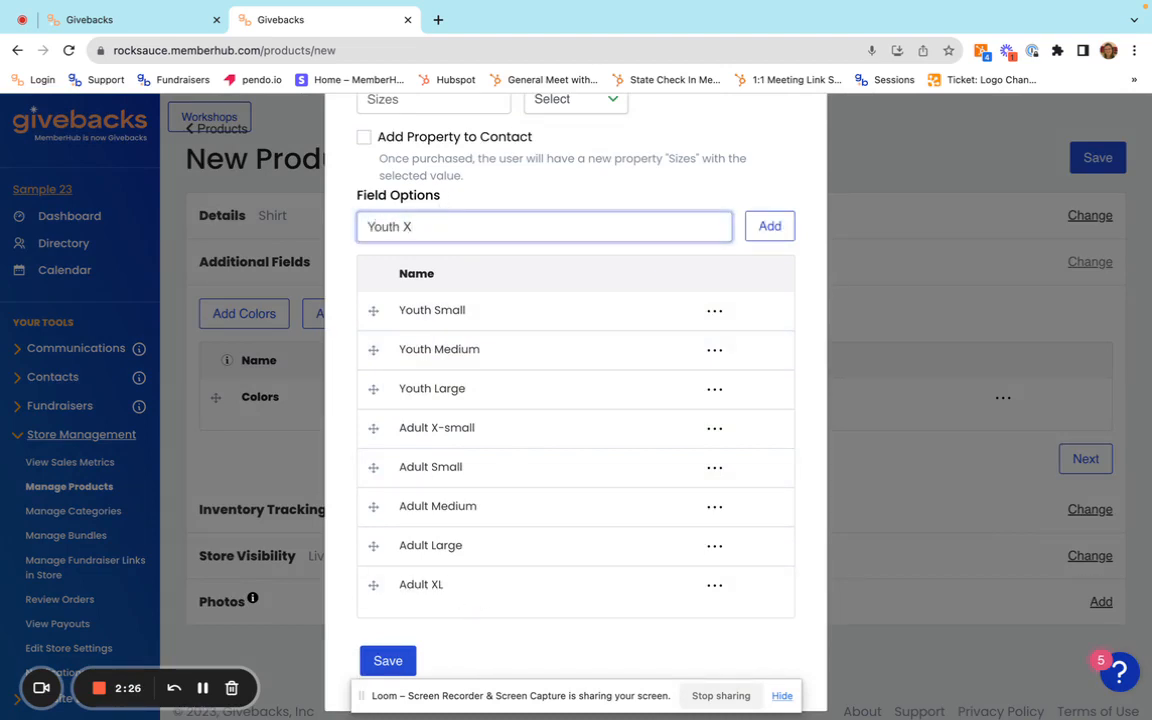
type("Small")
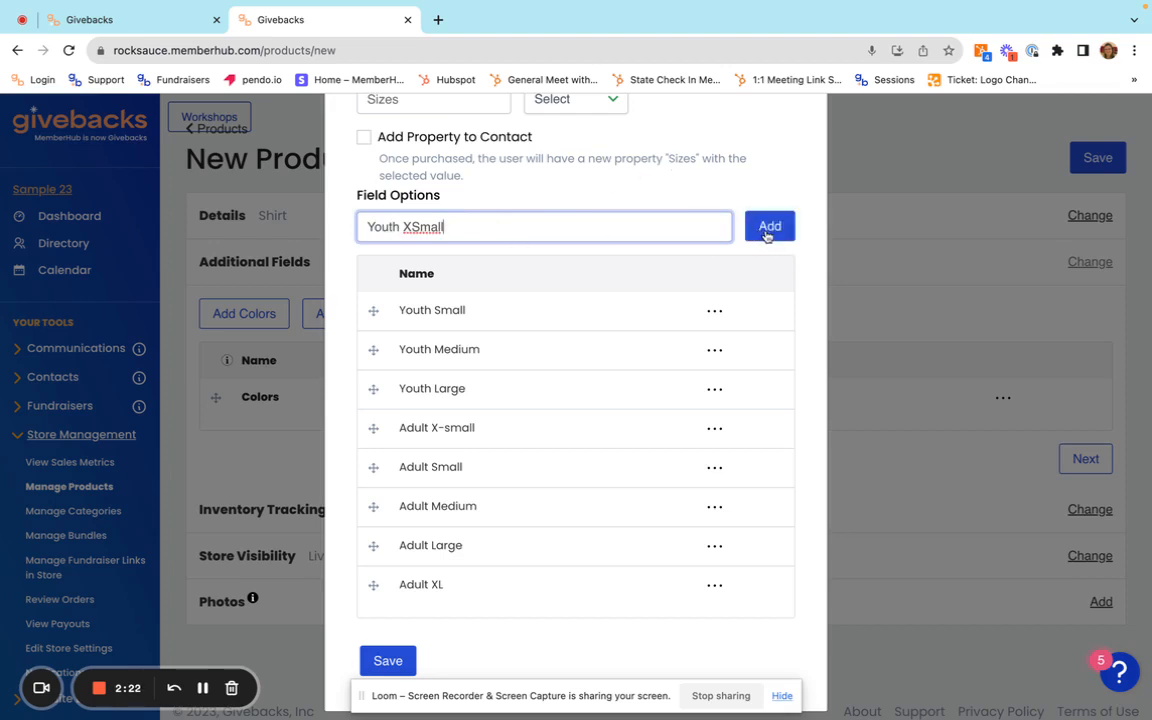
left_click(767, 232)
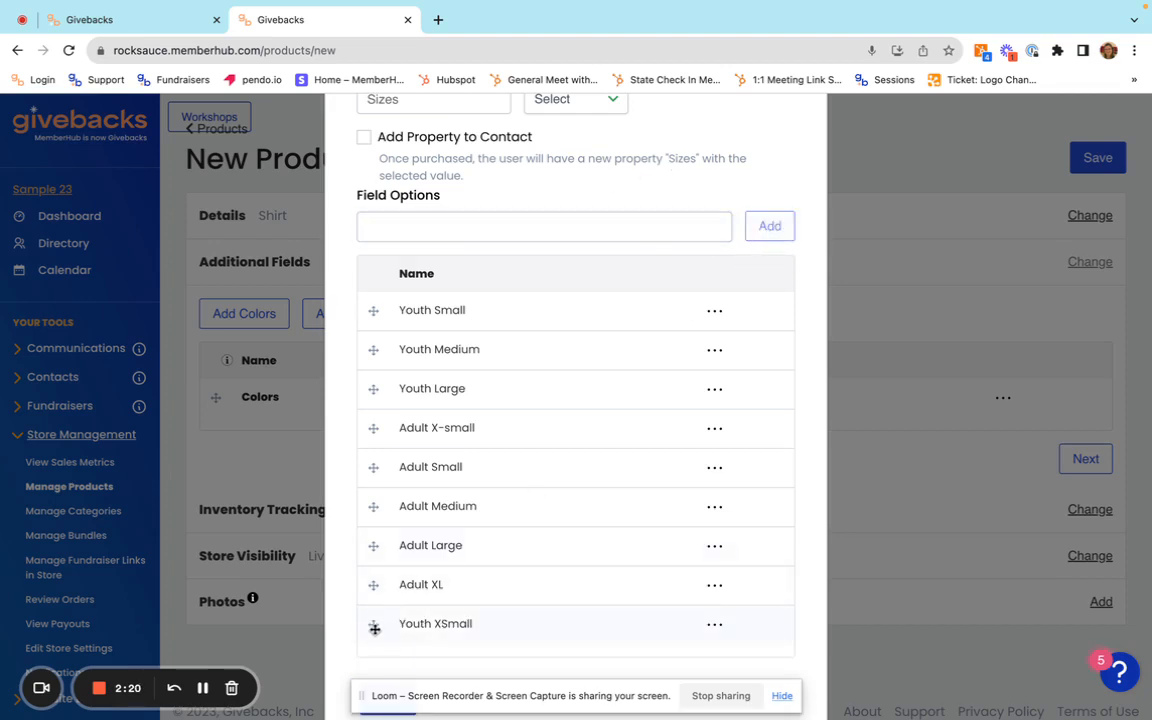
left_click_drag(374, 627, 385, 322)
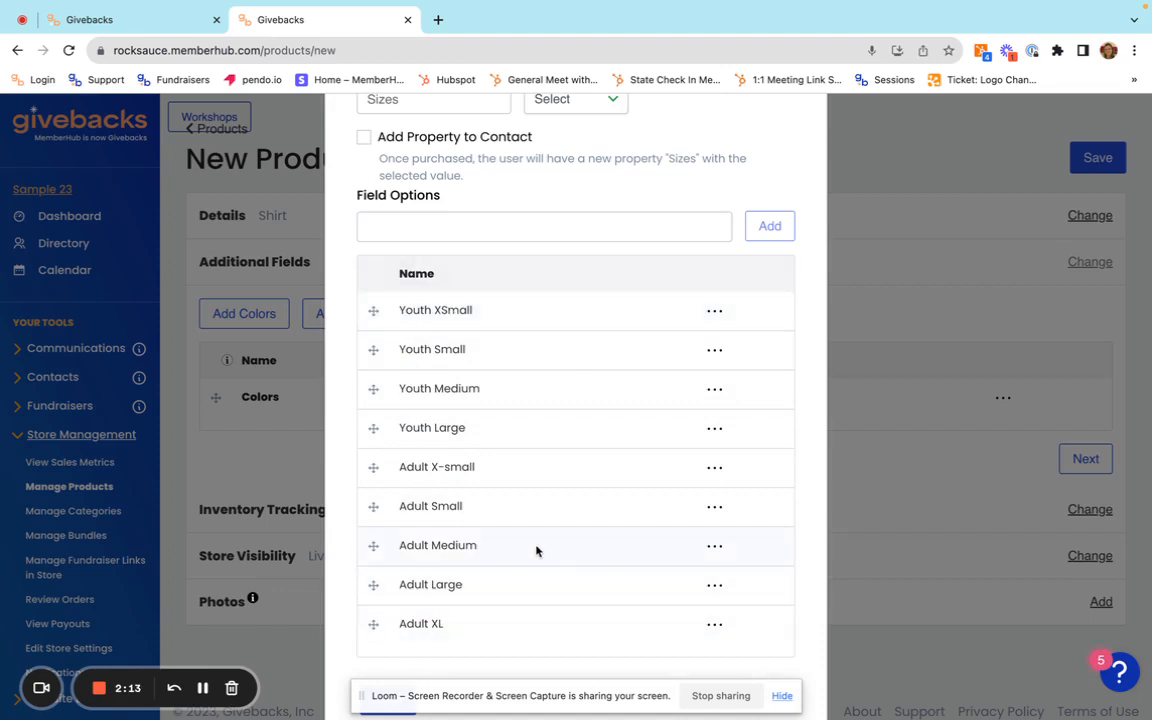
Make the Sizes field required and save it
scroll(536, 550, "up", 2)
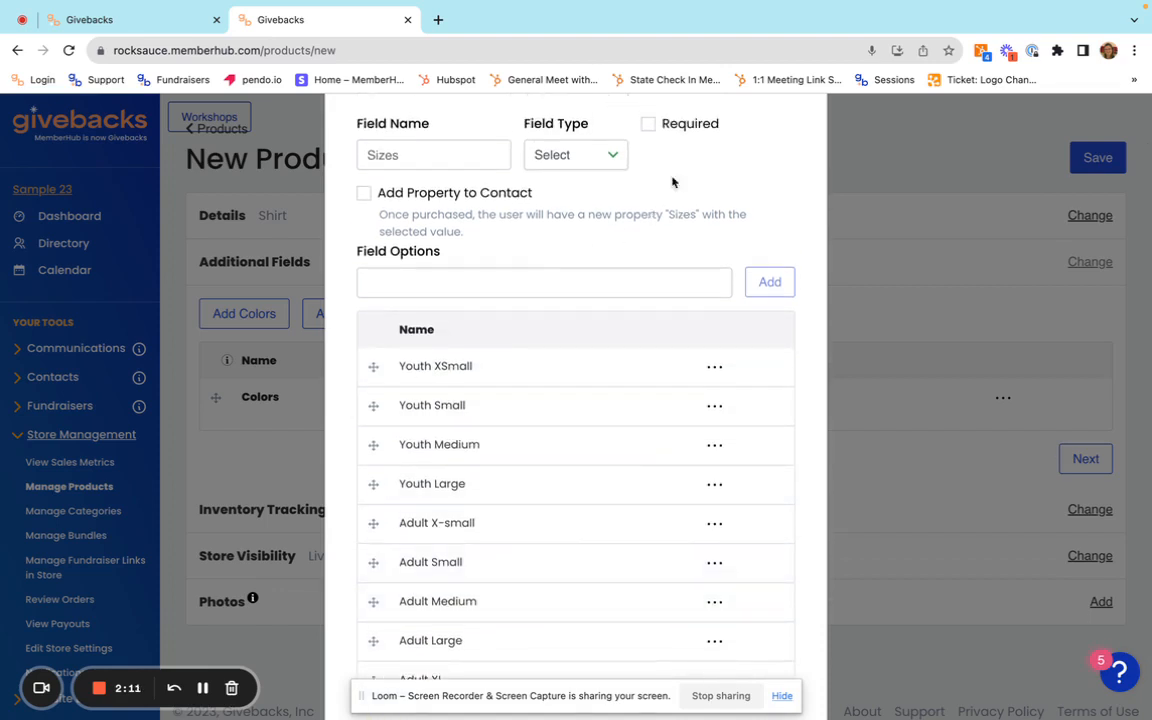
left_click(648, 124)
scroll(660, 187, "down", 2)
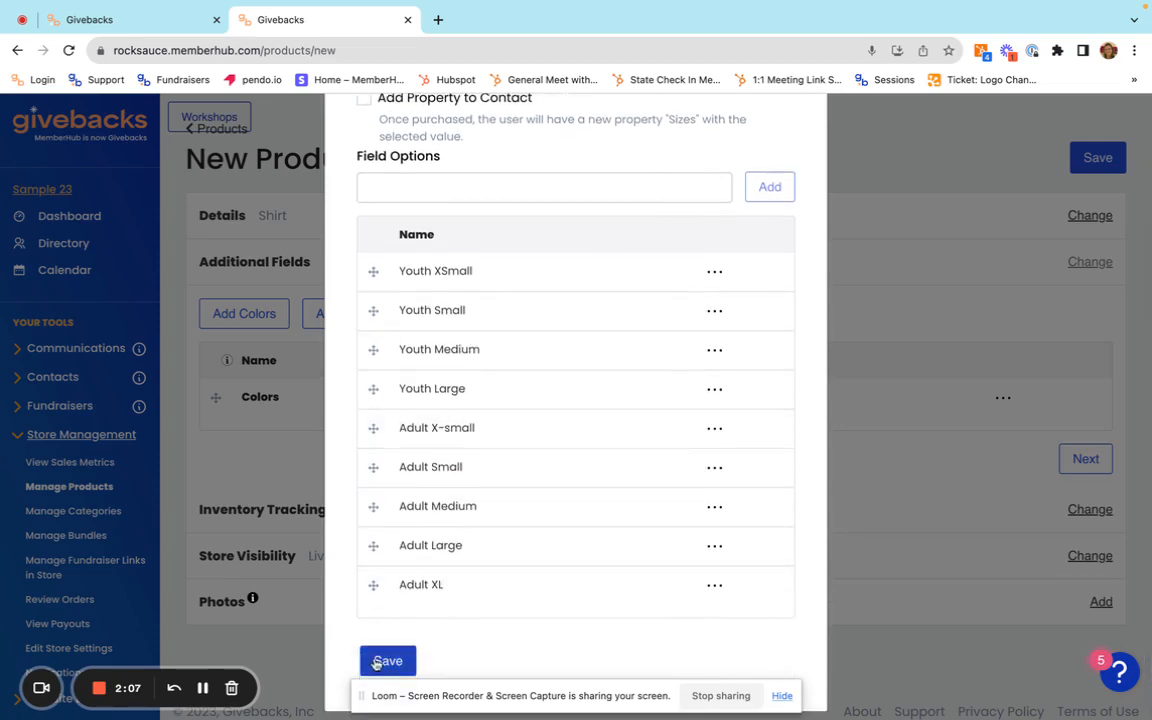
left_click(386, 661)
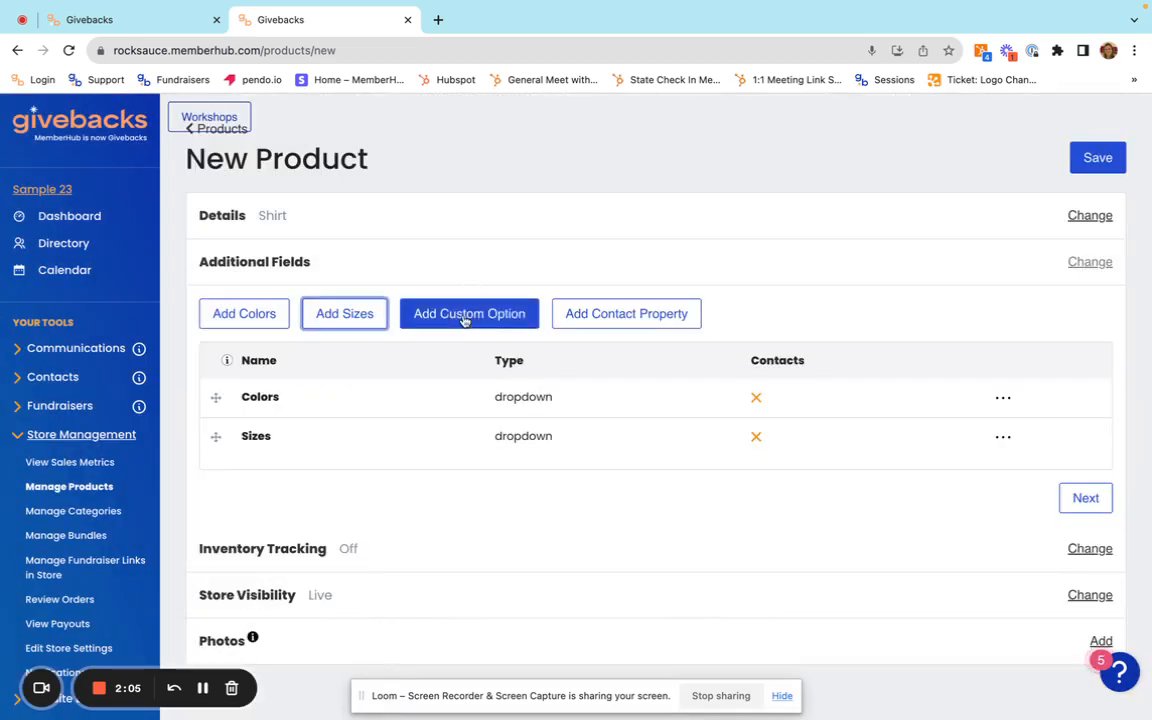
Add a required custom text field named "Student Name" to the product and save it
left_click(464, 318)
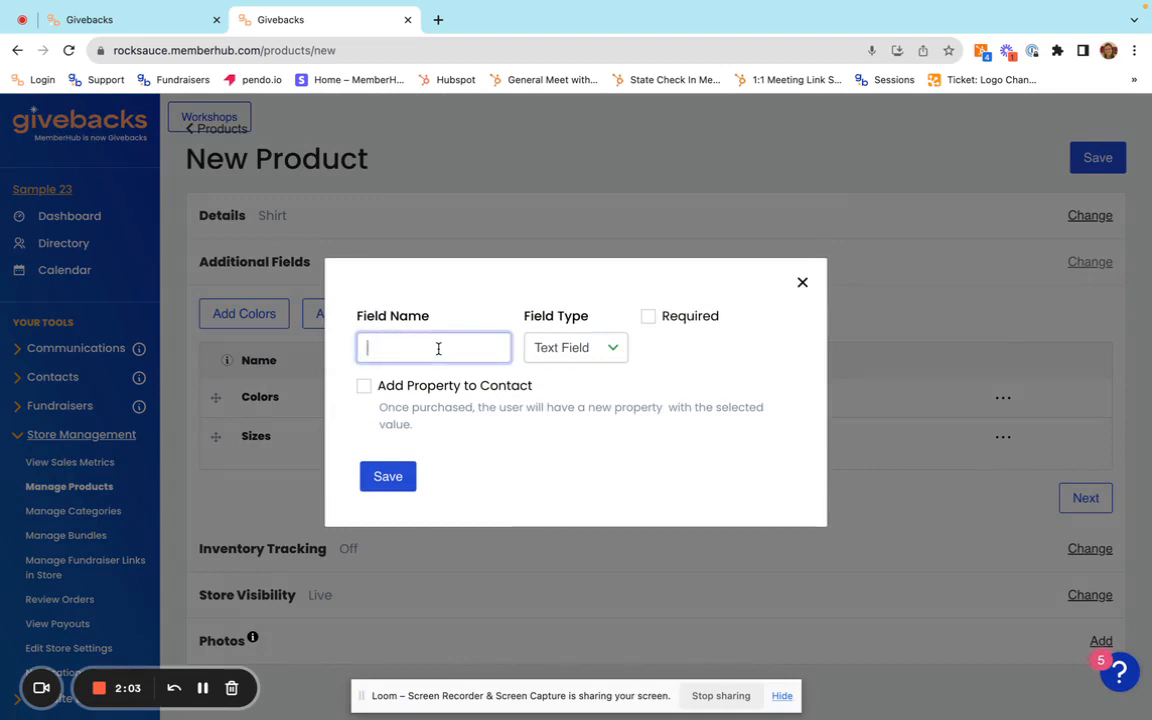
type("Student Name")
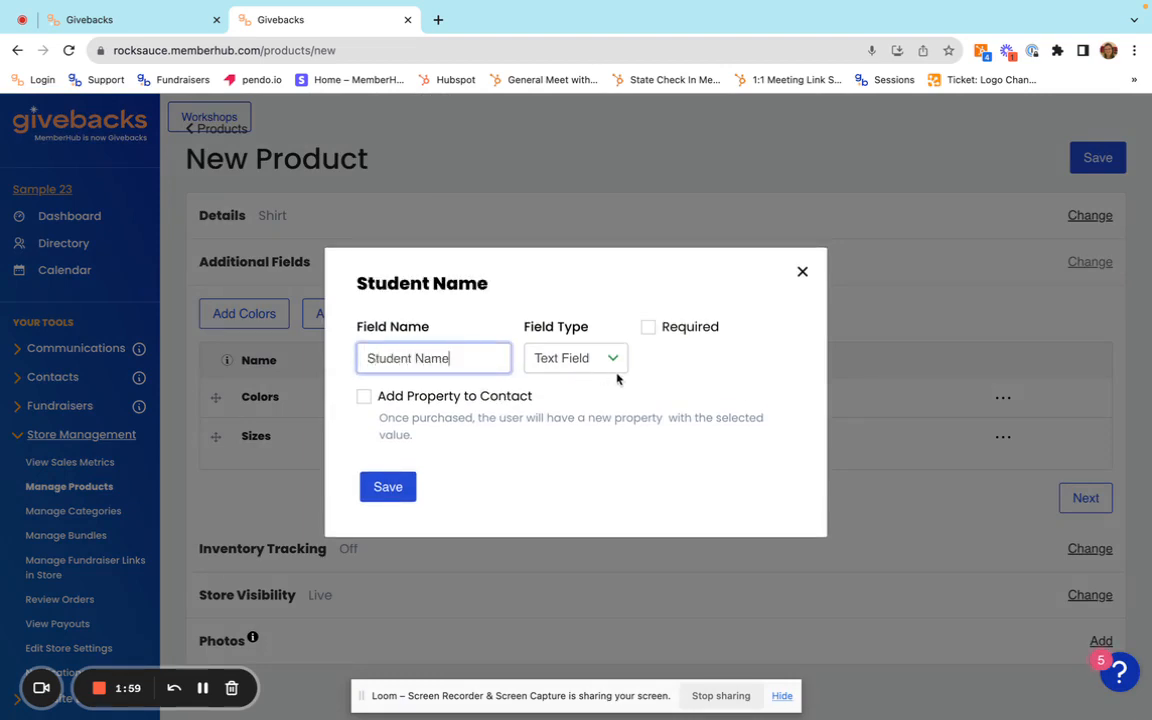
left_click(648, 328)
left_click(387, 488)
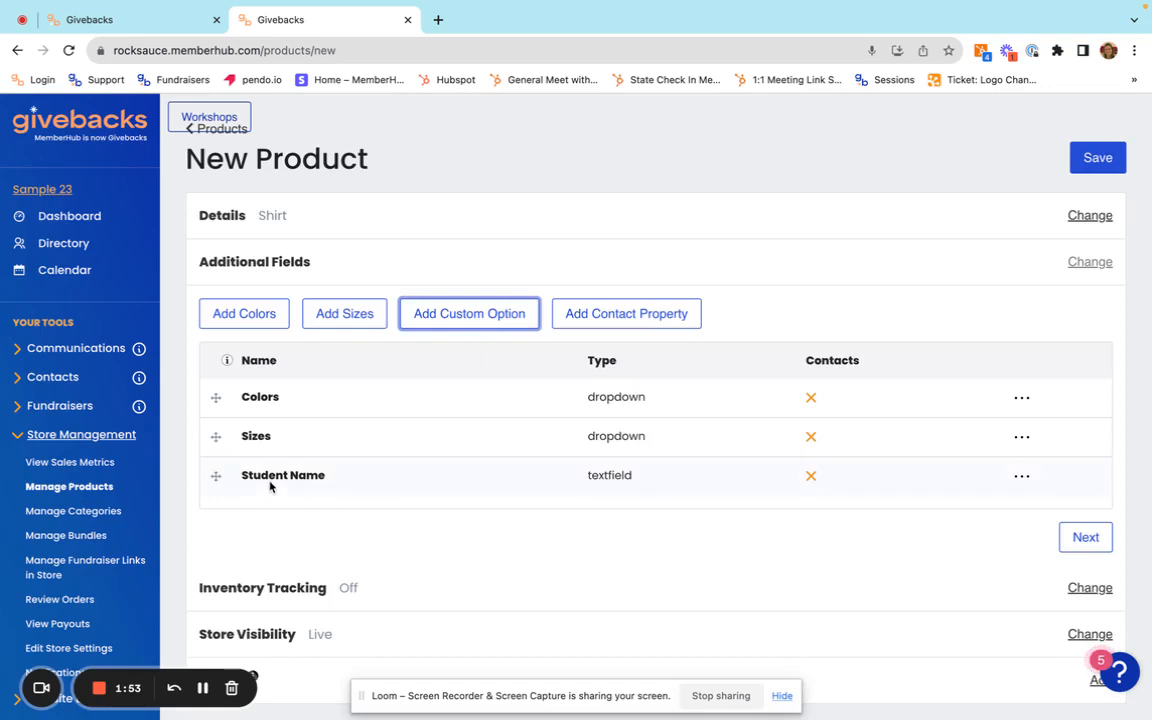
Create another custom option named "Teacher Name" with the Multi Select field type and make it required
left_click(474, 313)
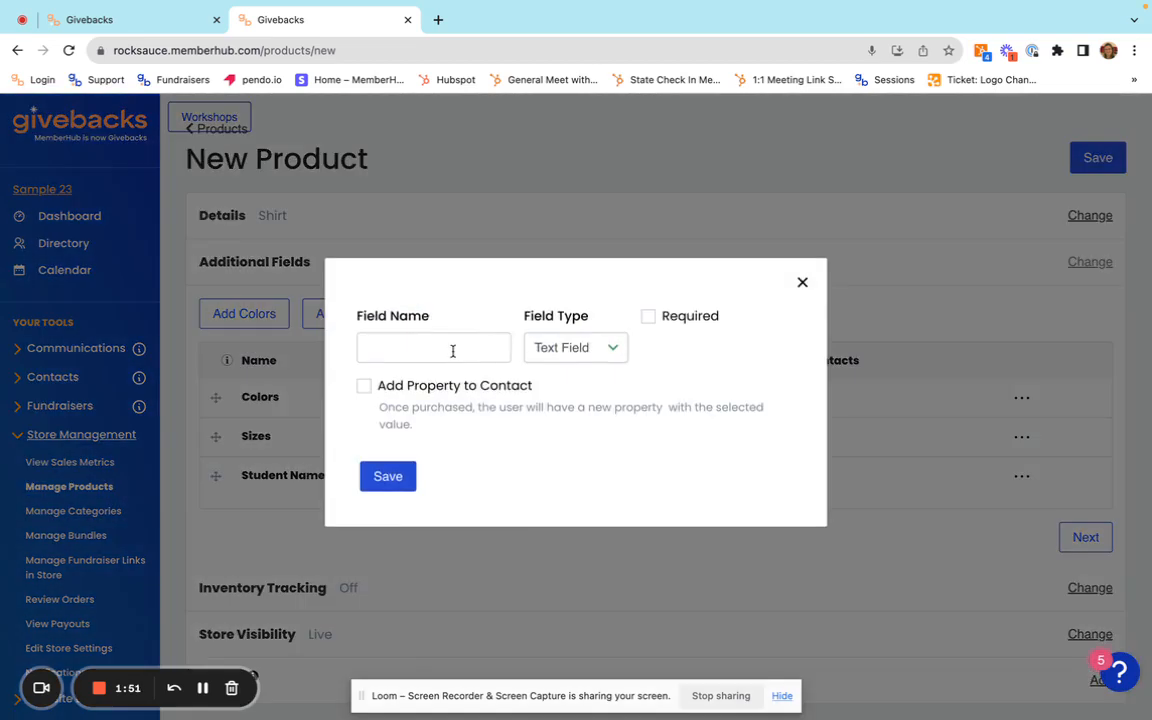
left_click(452, 351)
type("Teacher N")
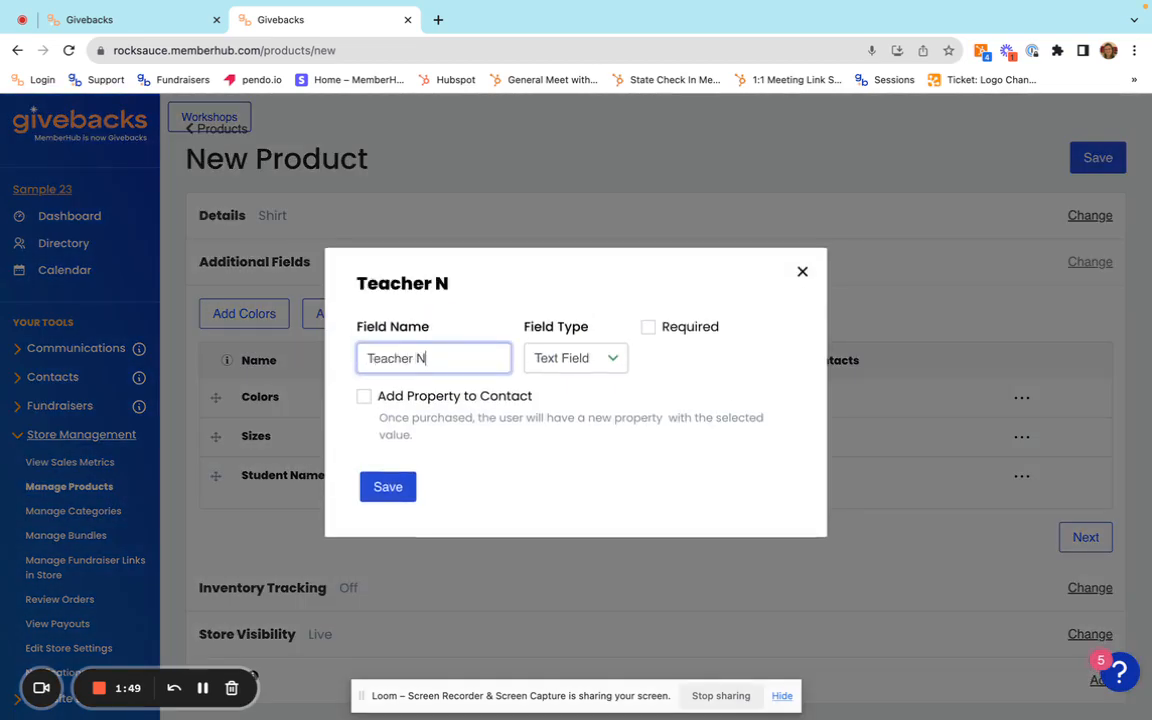
type("ame")
left_click(594, 366)
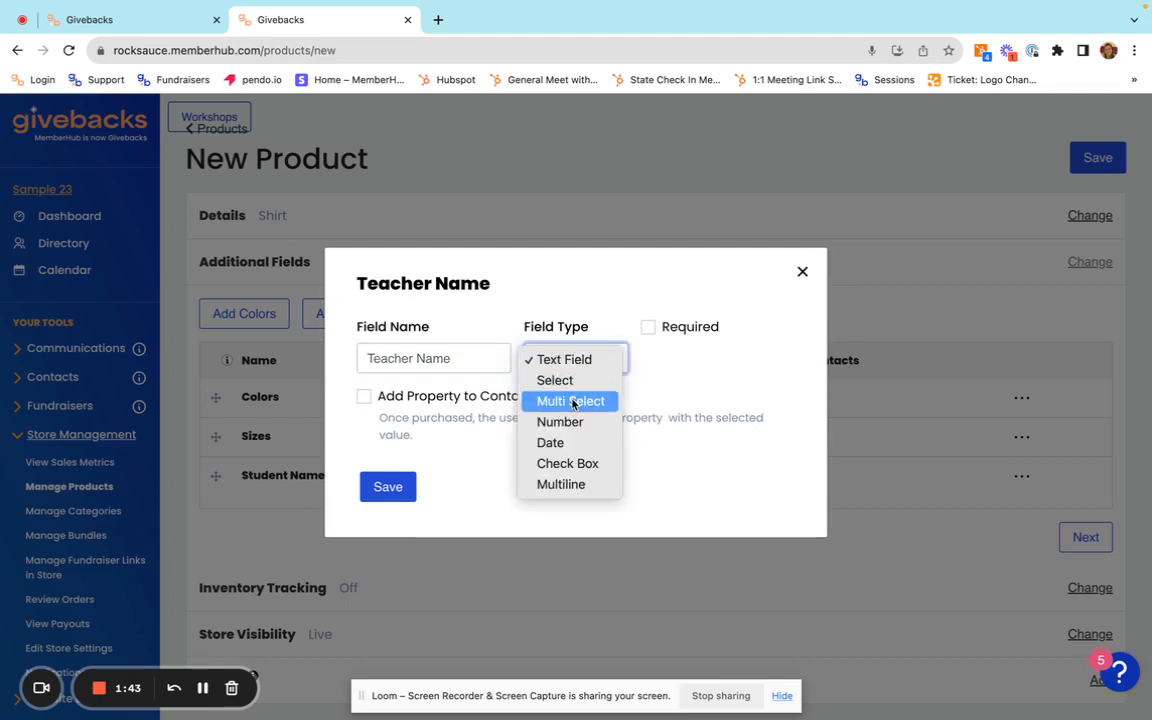
left_click(571, 401)
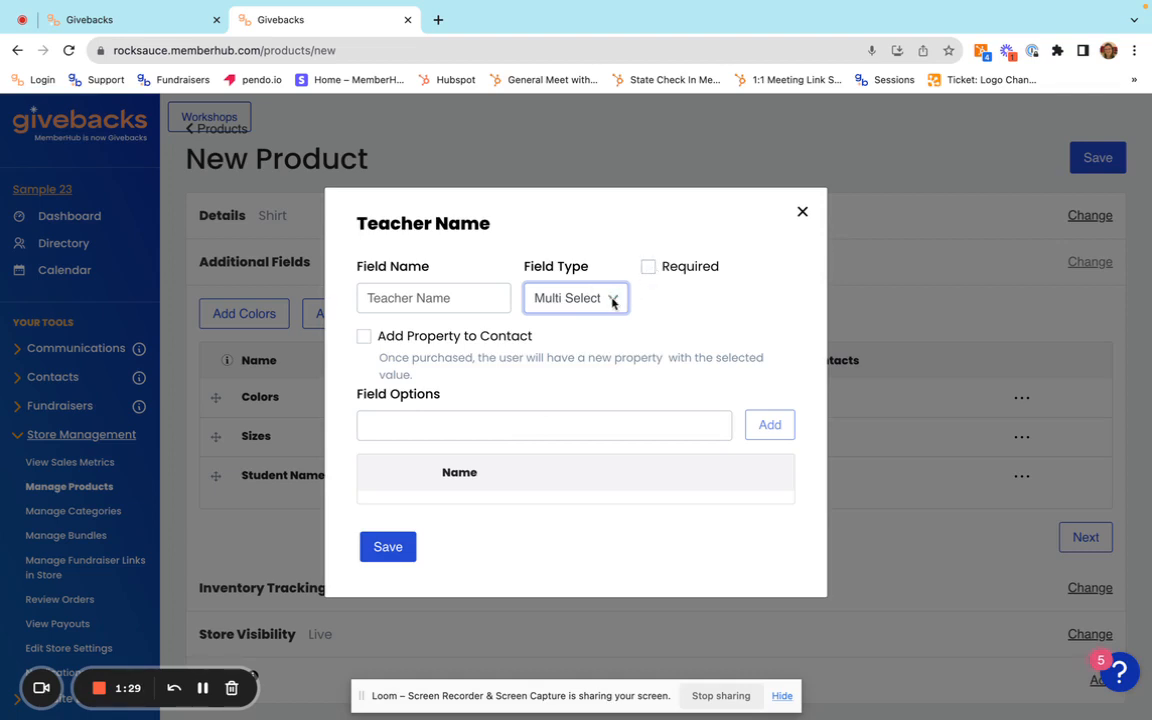
left_click(648, 267)
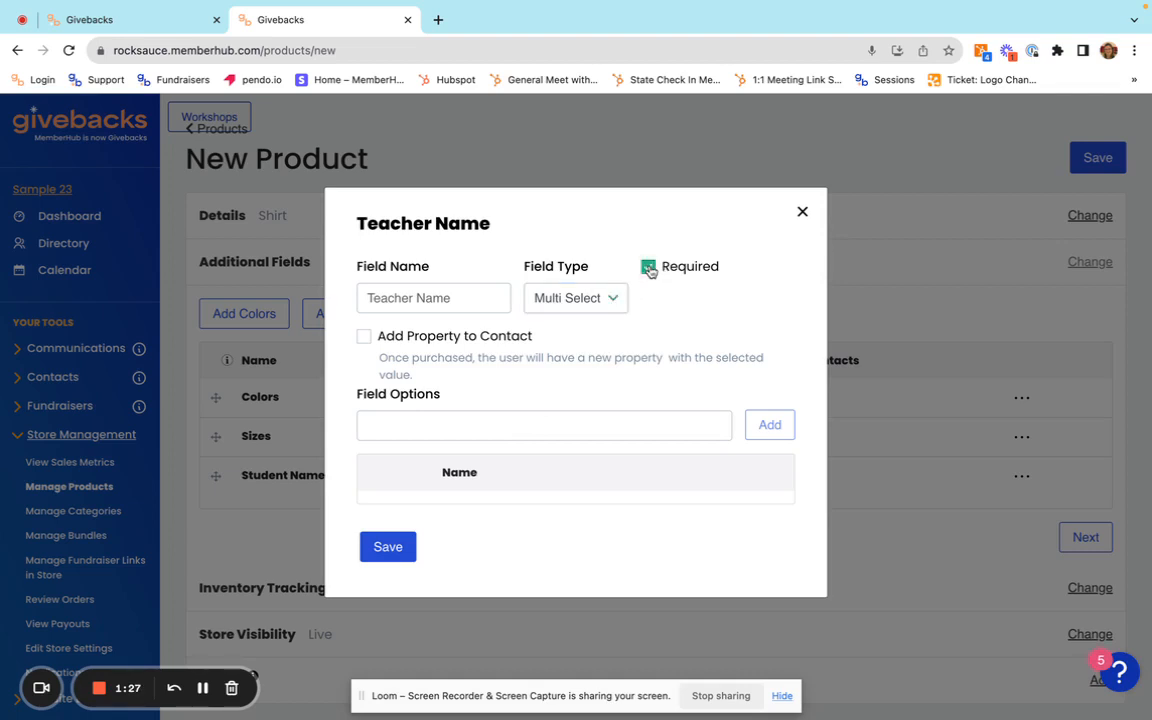
Add three teacher surnames as options of the Teacher Name field and save the field
left_click(526, 424)
type("Smith")
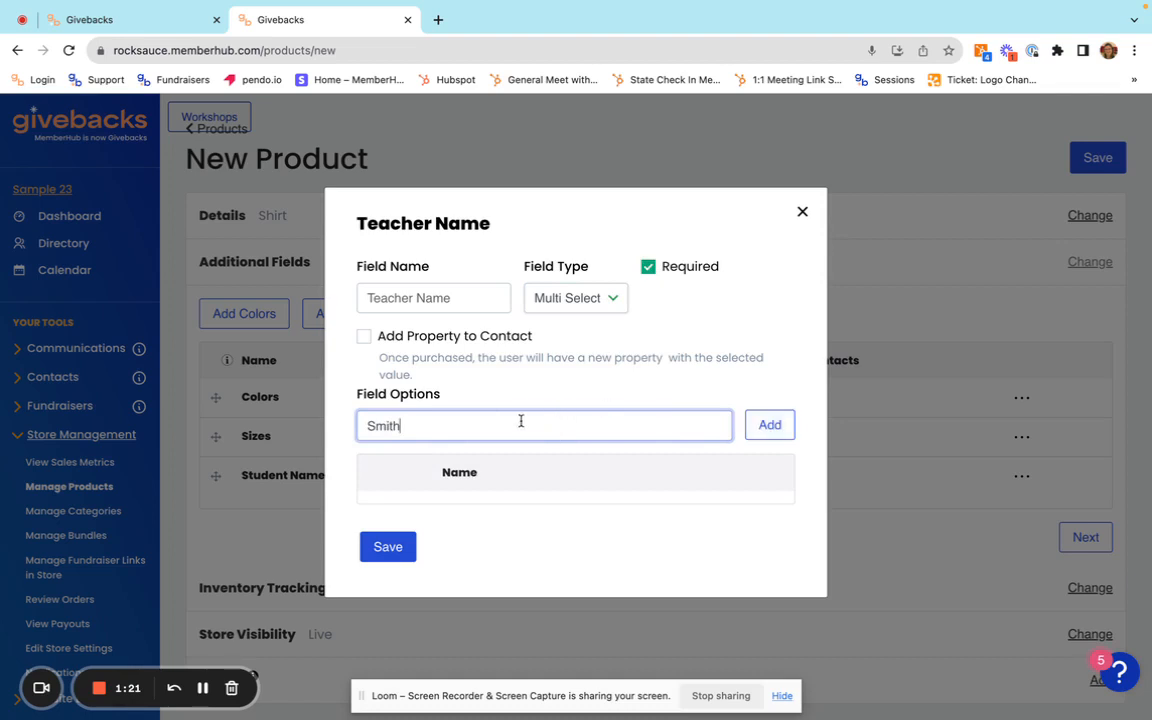
left_click(770, 424)
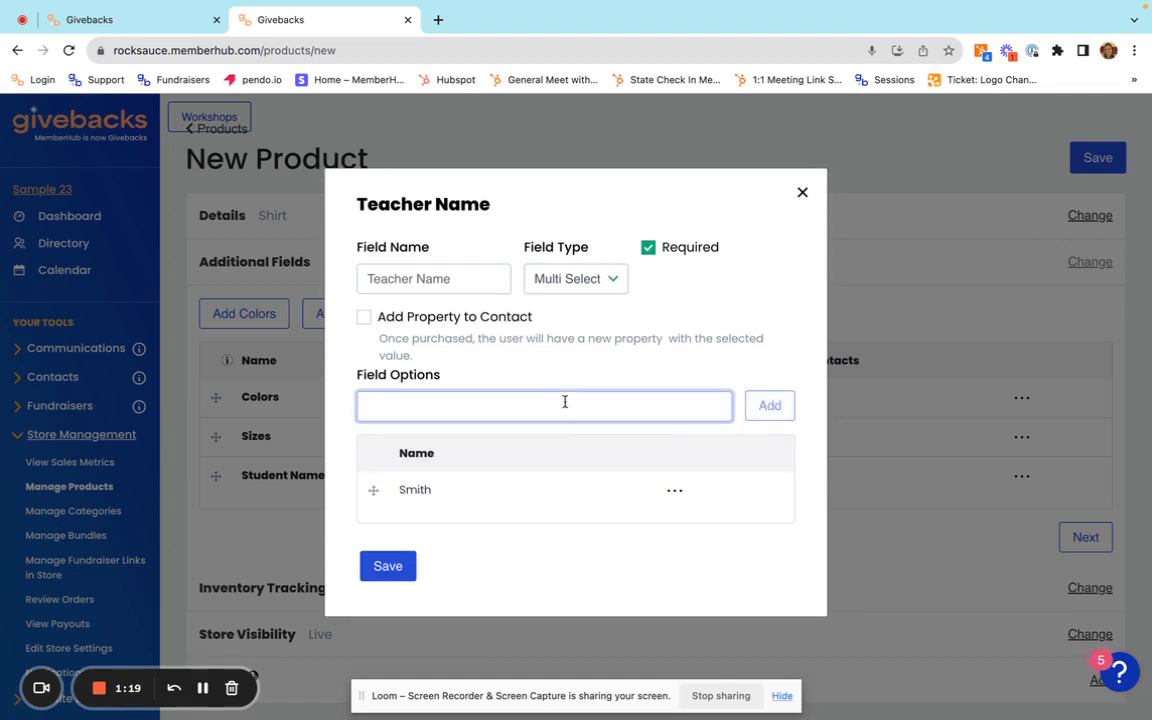
type("Jone")
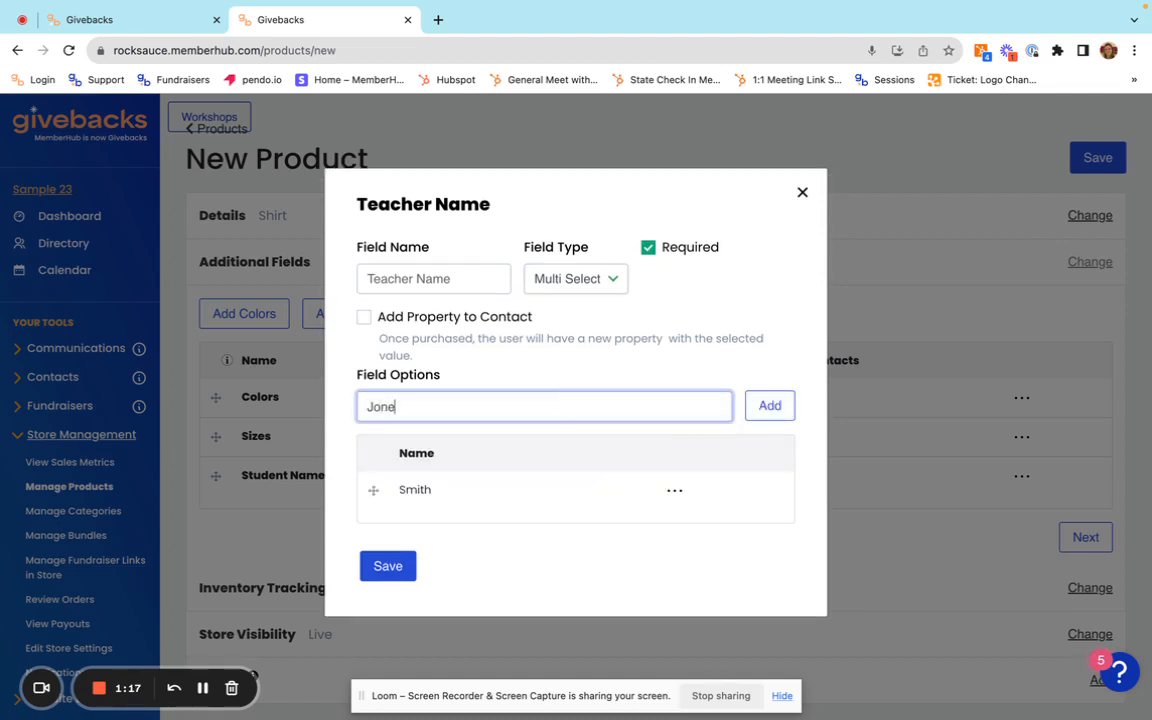
type("s")
left_click(770, 406)
left_click(459, 399)
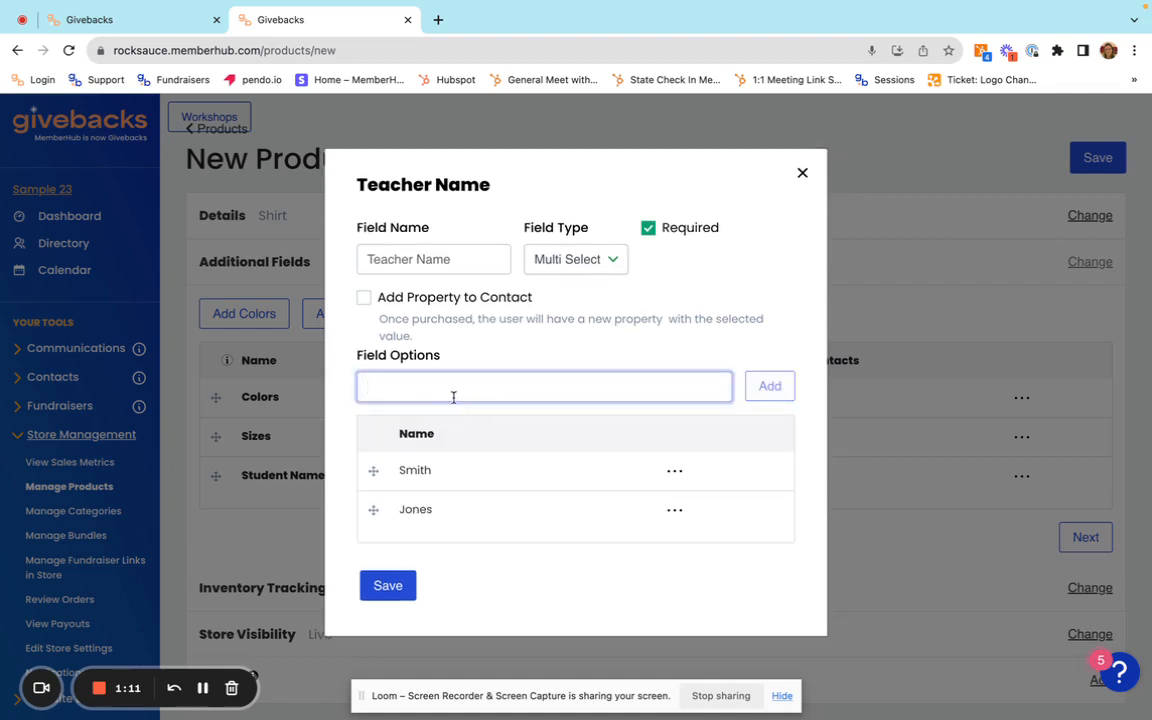
type("Br")
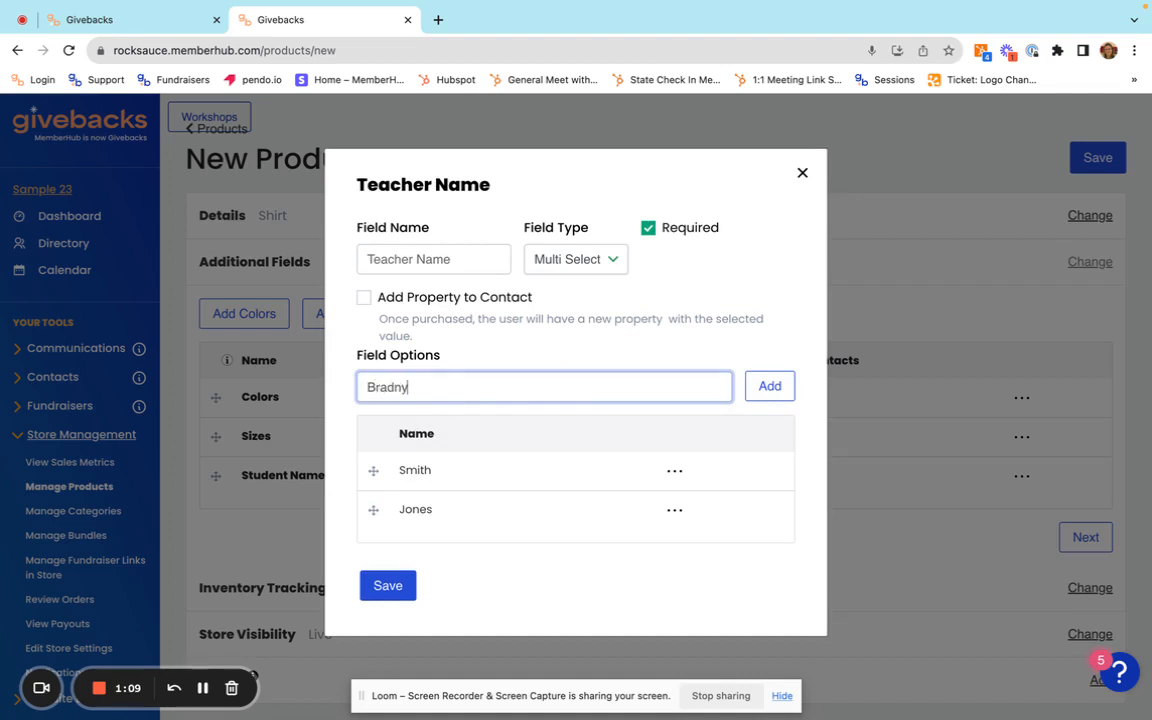
type("adny")
left_click(768, 392)
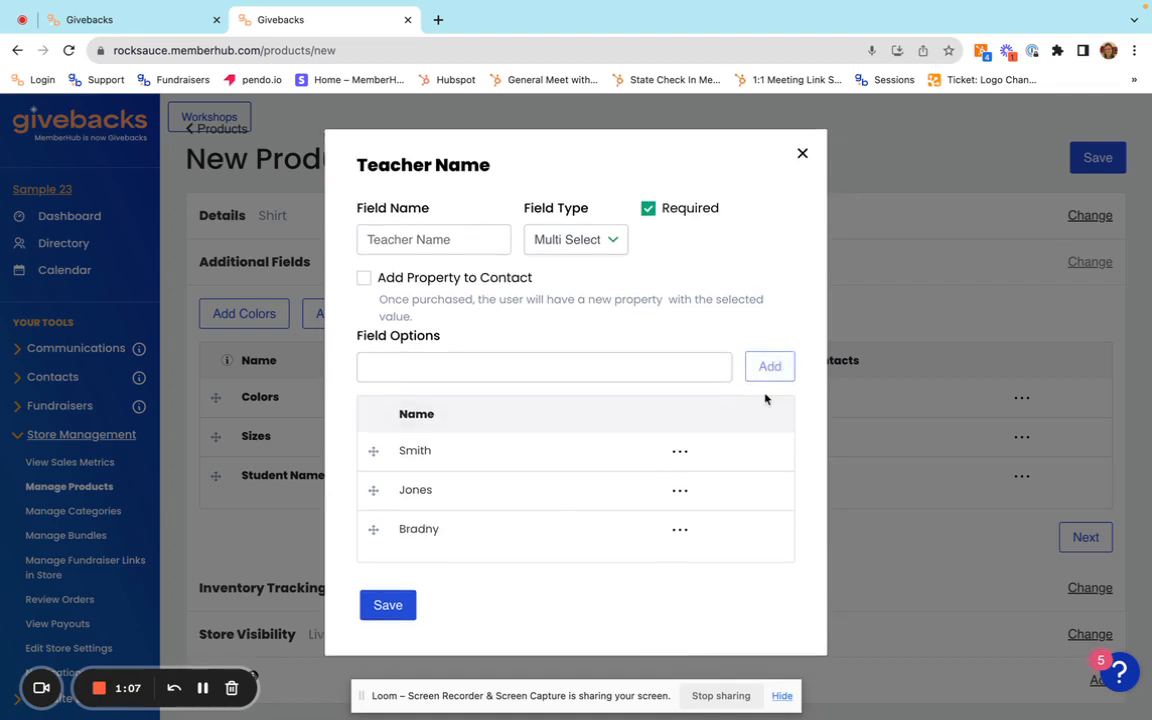
left_click(386, 605)
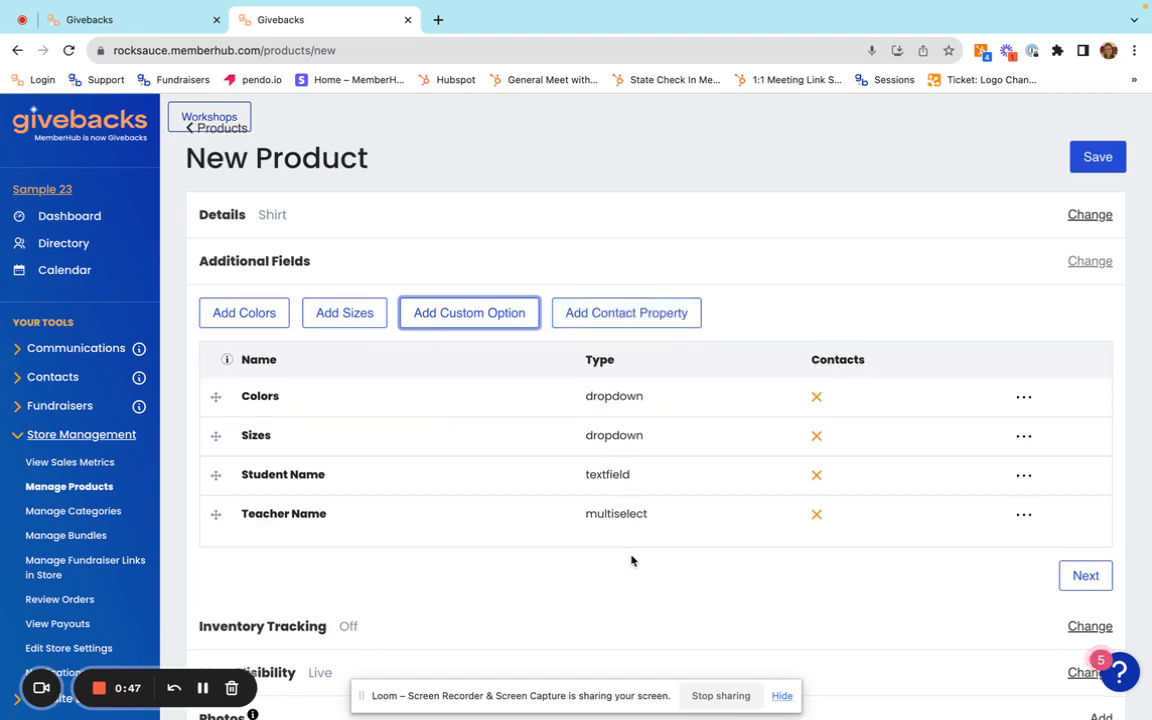
Turn on inventory tracking for the product
scroll(631, 560, "down", 2)
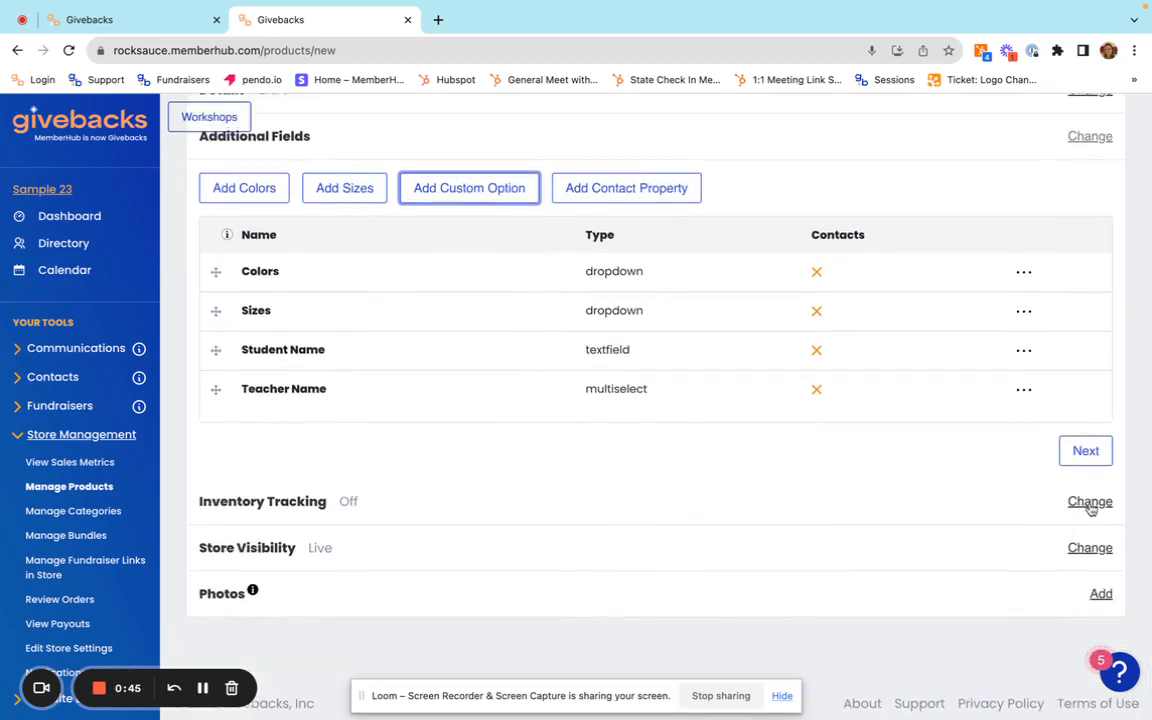
left_click(1090, 503)
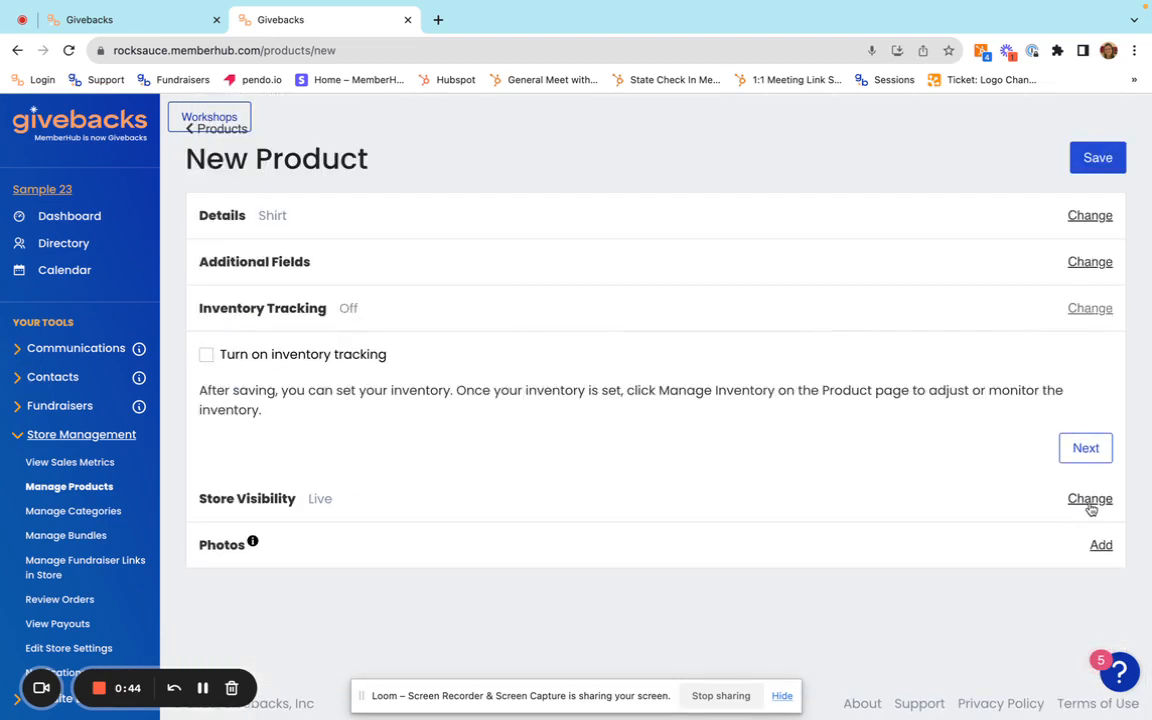
left_click(205, 356)
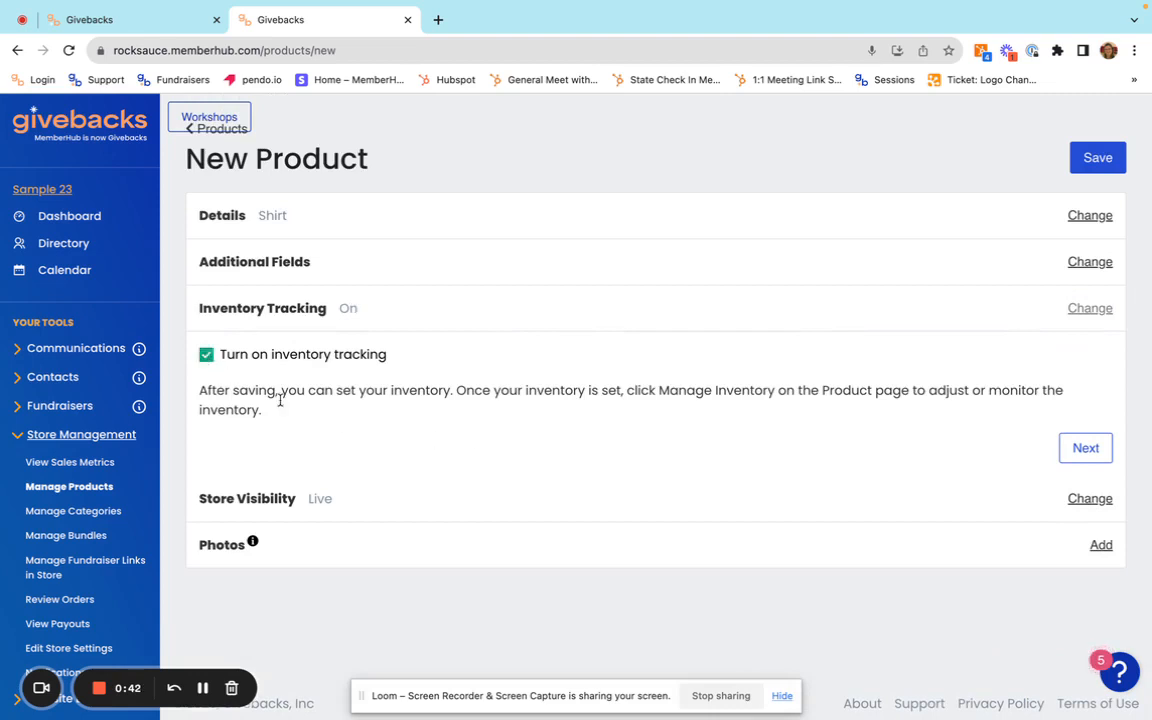
Set the product's store visibility to expire on August 31, 2023 at 12:00 AM, leaving the start date empty, and continue to photos
left_click(1092, 500)
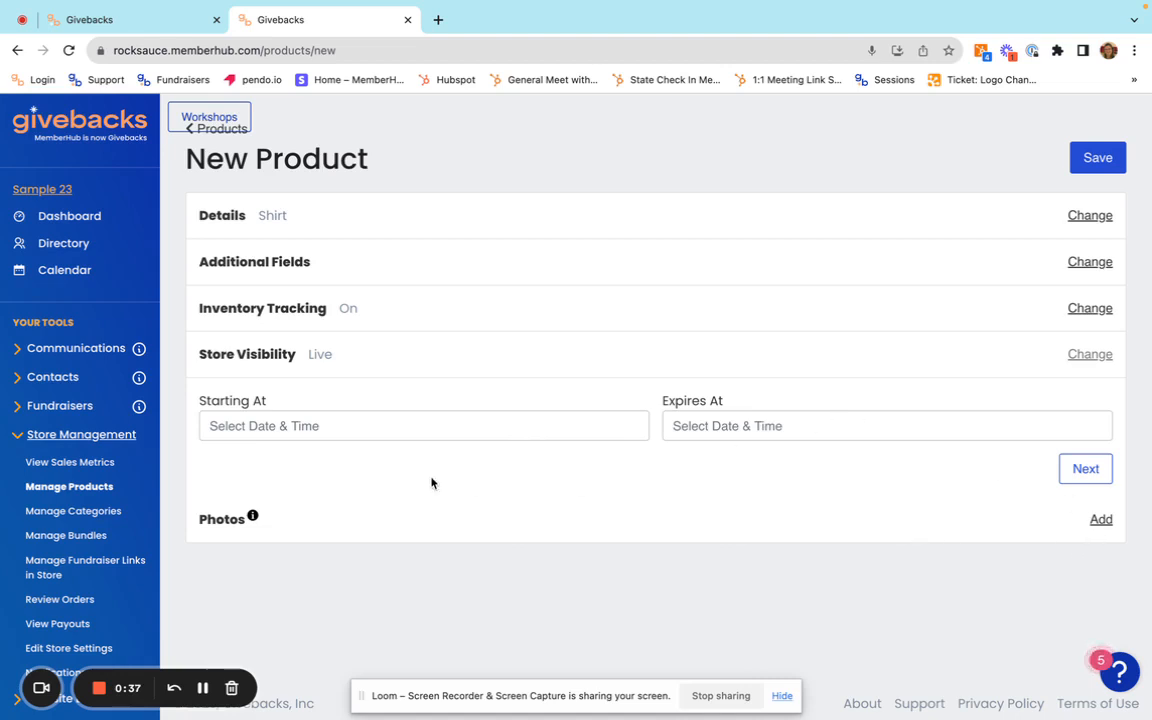
left_click(455, 421)
left_click(733, 415)
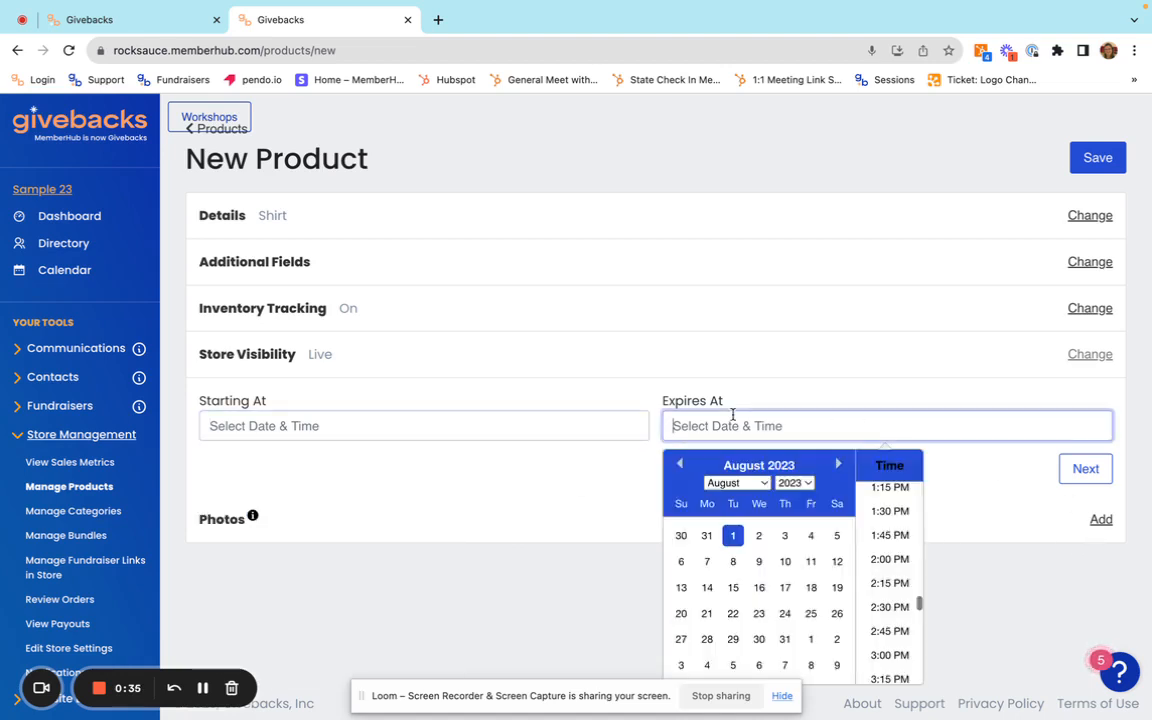
left_click(838, 463)
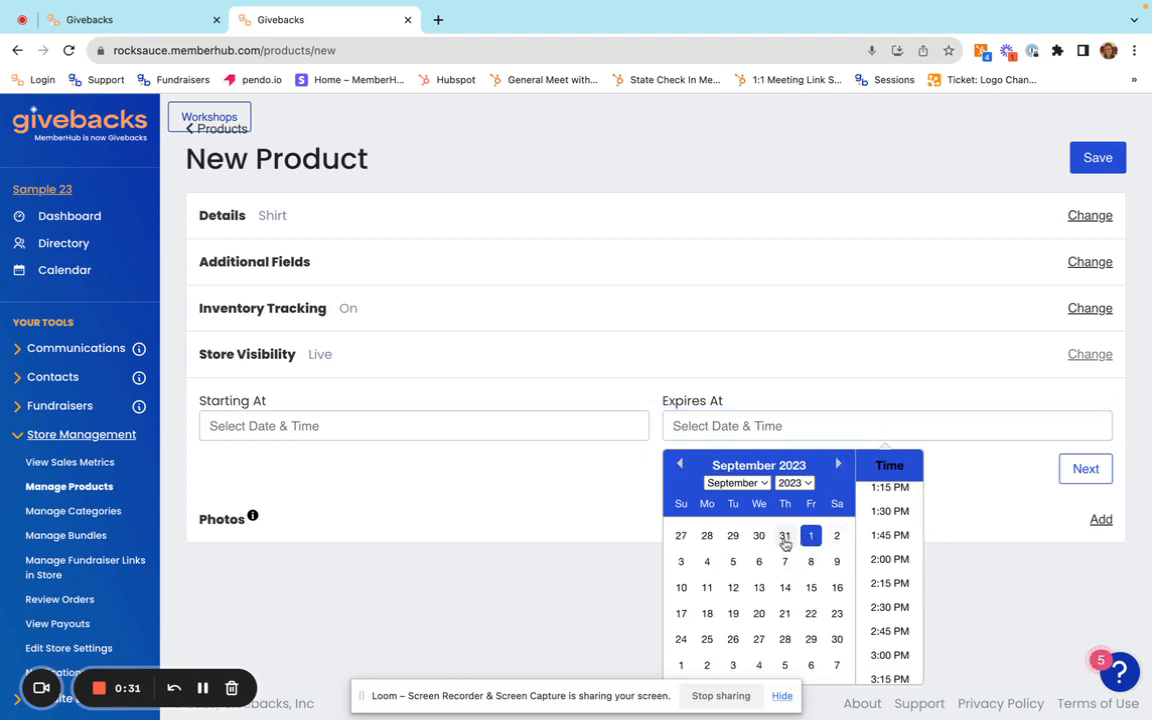
left_click(785, 537)
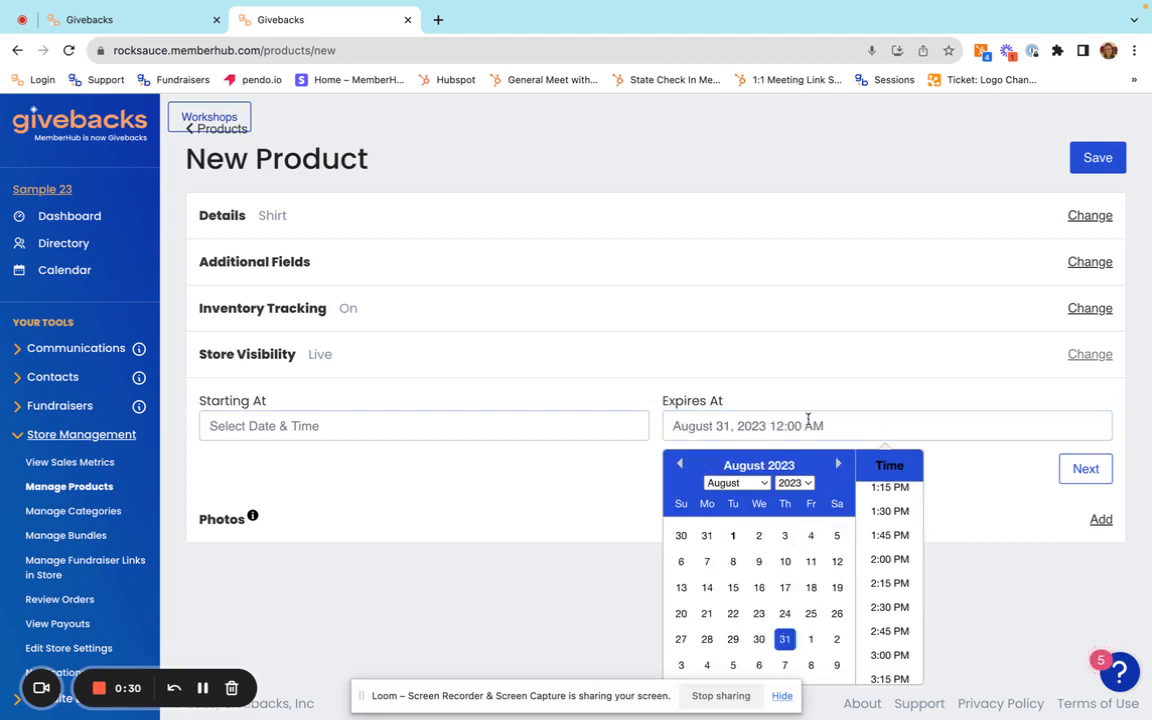
left_click(541, 492)
left_click(1086, 479)
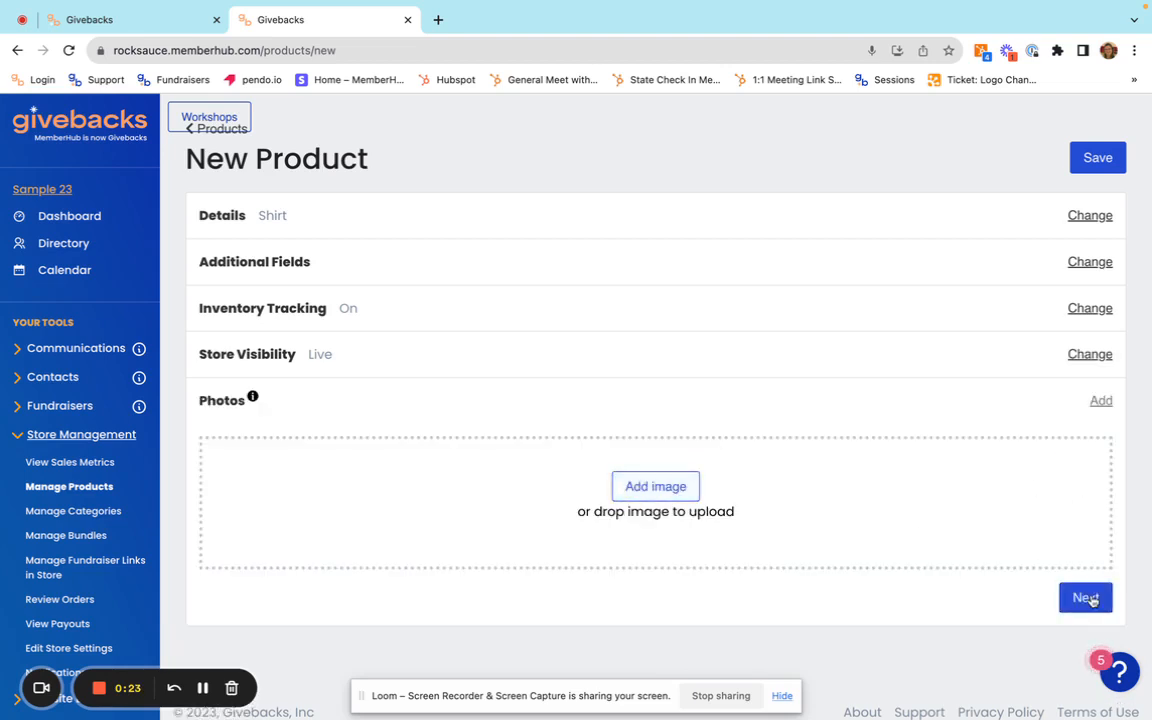
Open the product image chooser, cancel it without choosing a photo, and save the new product
left_click(659, 488)
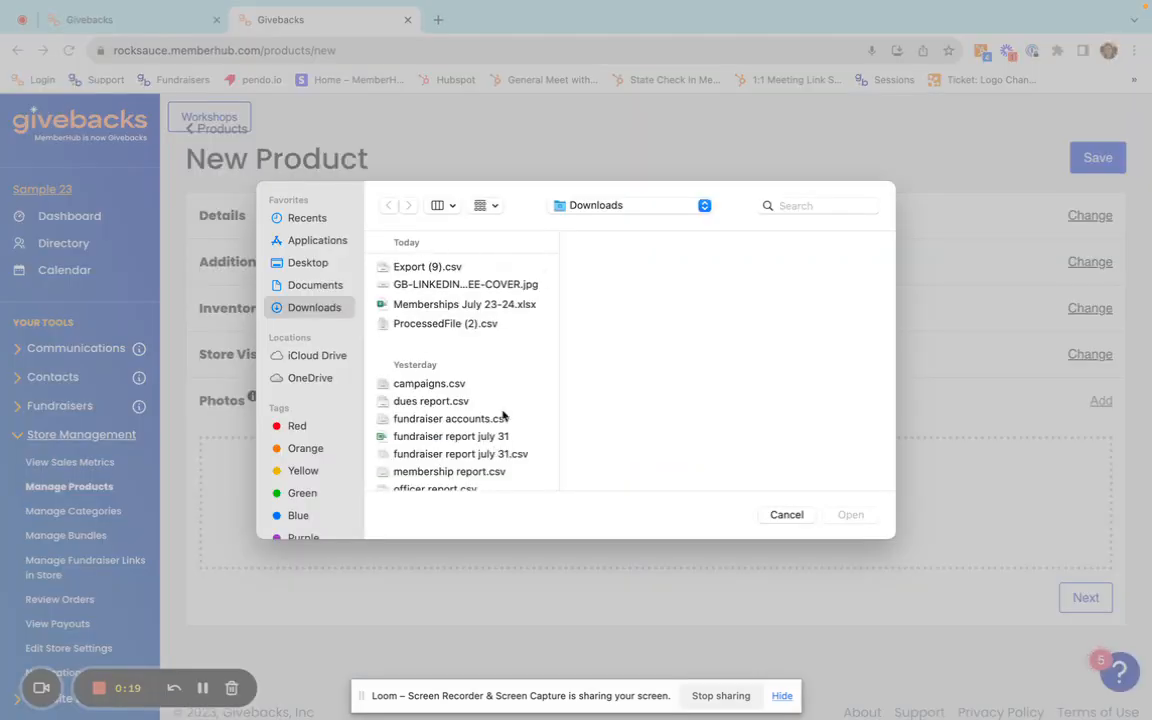
left_click(787, 516)
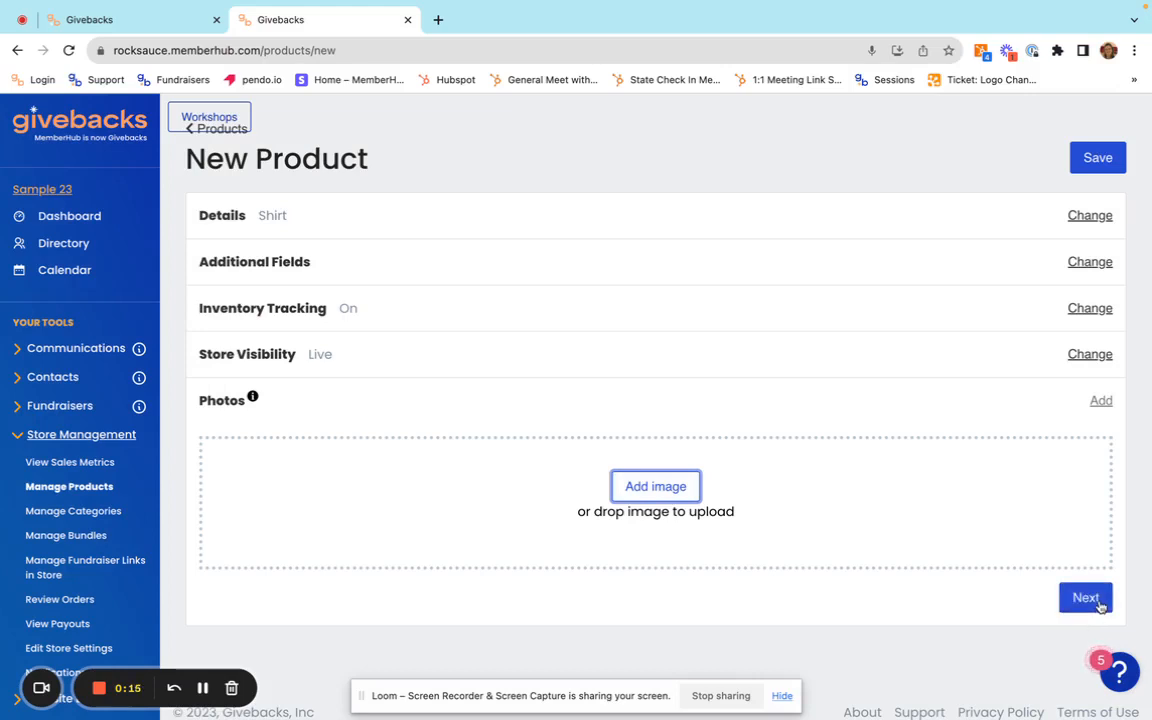
left_click(1086, 598)
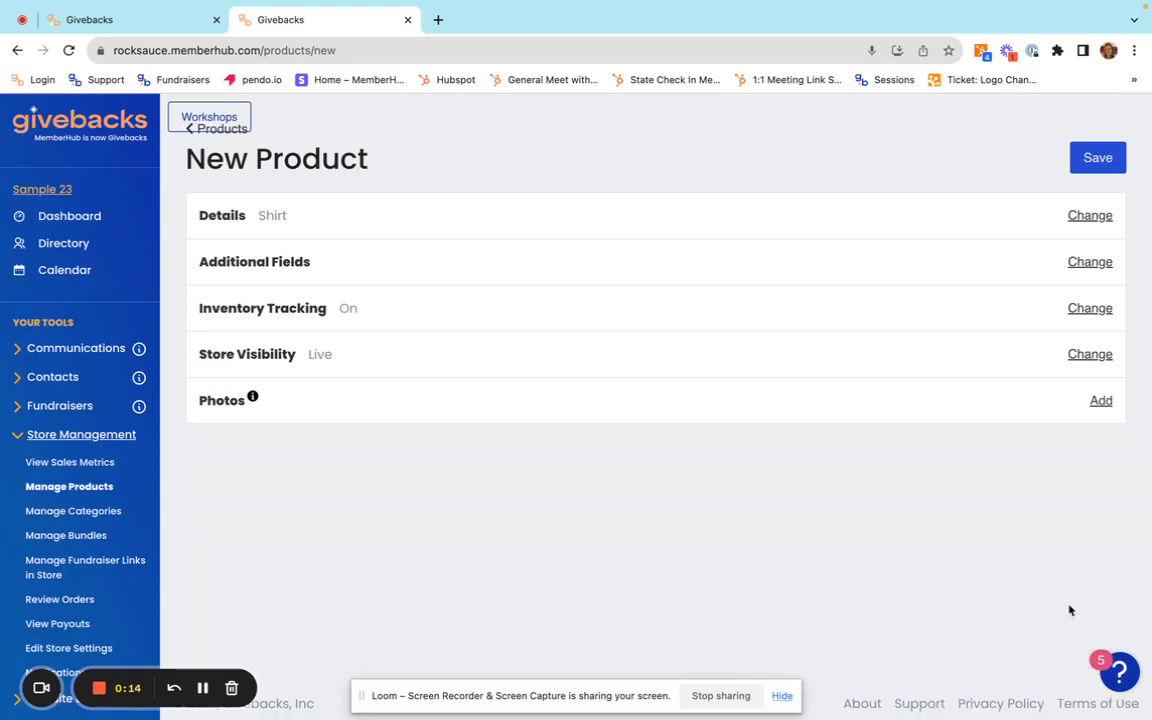
left_click(1087, 163)
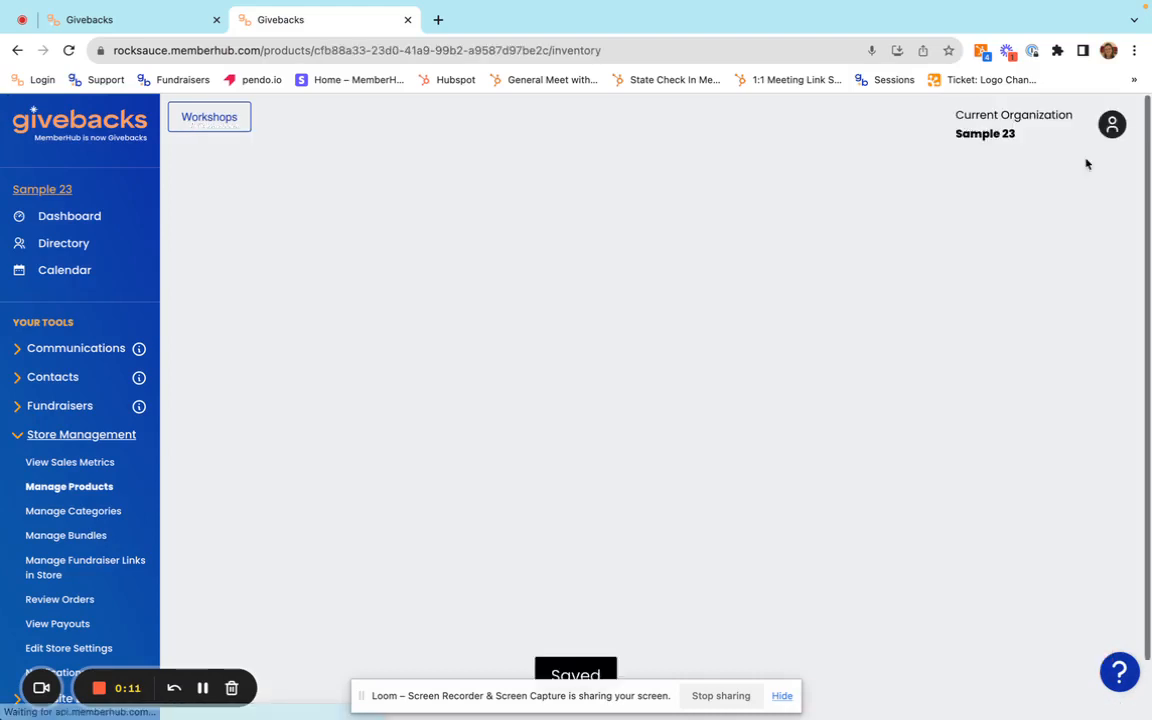